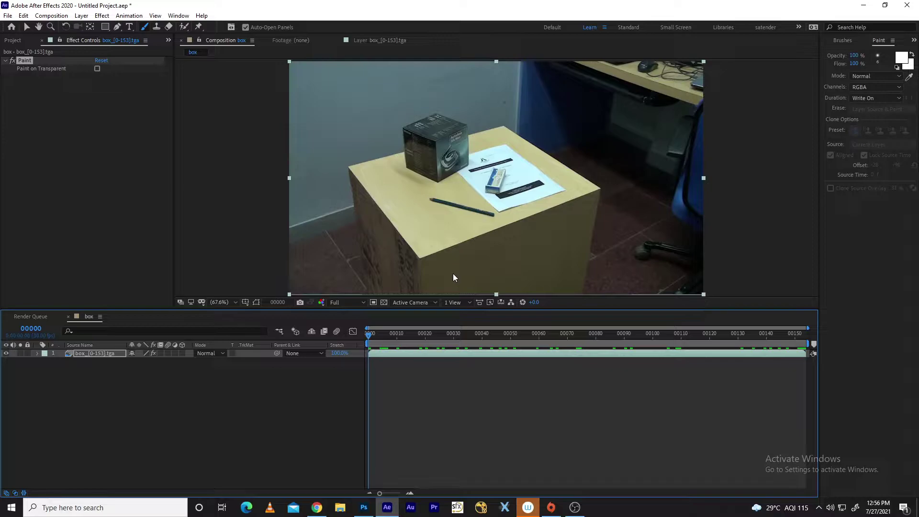
Step: Switch to Photoshop and outline the top and two side faces of the black box with black brush strokes
left_click_drag(384, 336, 295, 368)
mouse_move(363, 507)
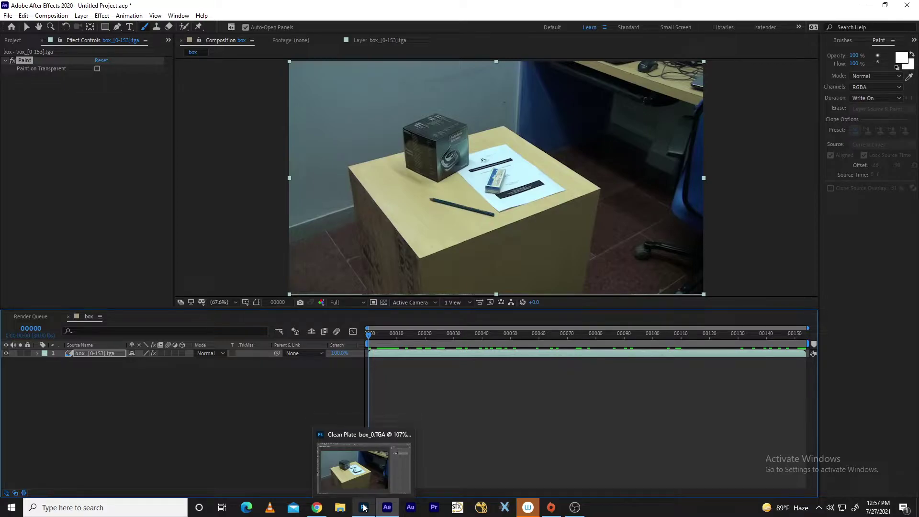
left_click(364, 507)
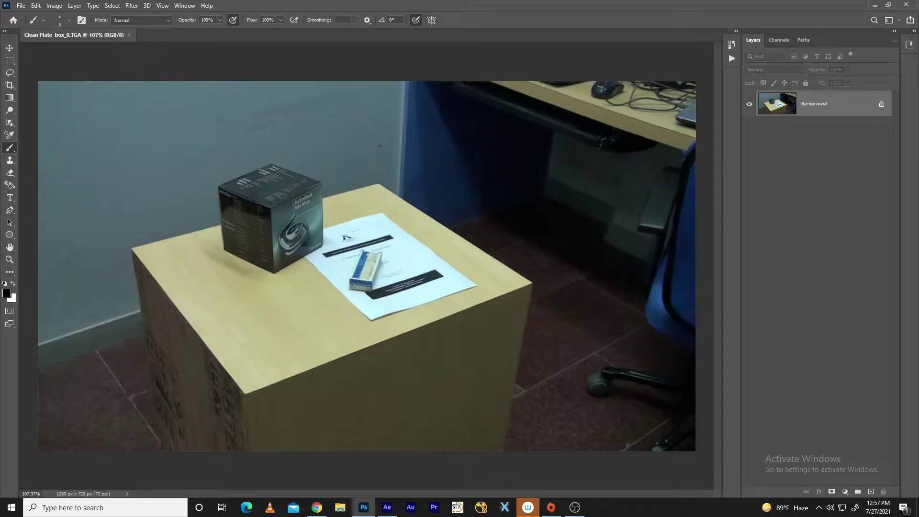
mouse_move(270, 164)
left_mouse_down()
mouse_move(320, 184)
mouse_move(267, 206)
mouse_move(221, 188)
mouse_move(271, 163)
left_mouse_up()
mouse_move(320, 185)
left_mouse_down()
mouse_move(323, 249)
mouse_move(276, 270)
mouse_move(267, 213)
mouse_move(330, 192)
left_mouse_up()
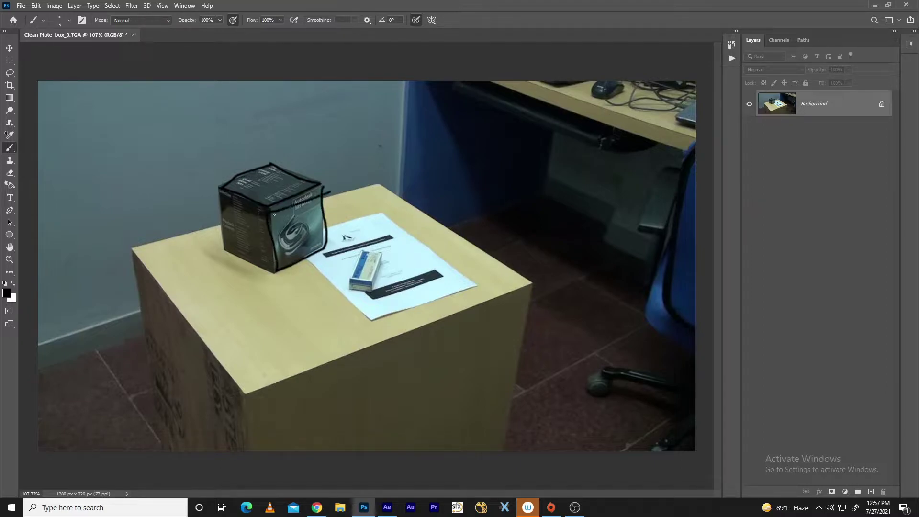
mouse_move(262, 211)
left_mouse_down()
mouse_move(220, 195)
mouse_move(218, 234)
mouse_move(222, 253)
mouse_move(274, 270)
mouse_move(271, 207)
left_mouse_up()
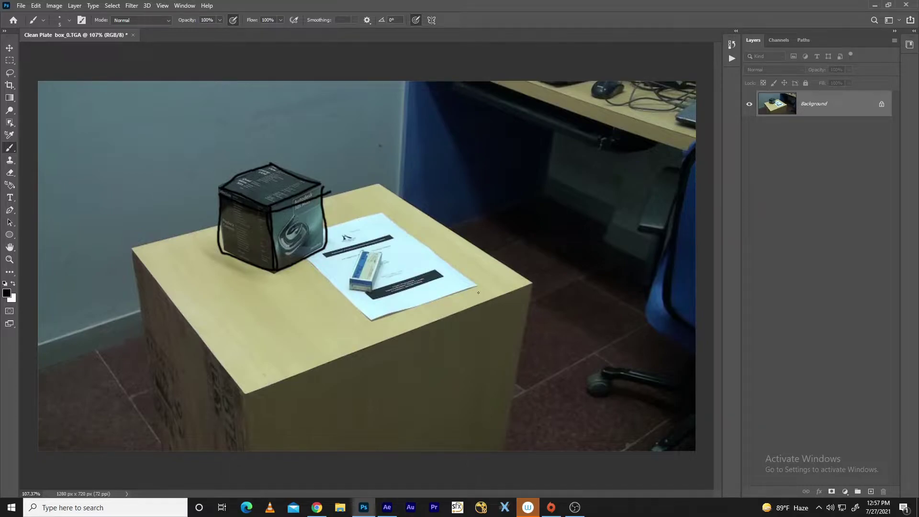
Step: Outline the tabletop and the front face of the wooden block with black brush strokes
mouse_move(375, 183)
left_mouse_down()
mouse_move(529, 283)
mouse_move(232, 385)
mouse_move(187, 307)
mouse_move(131, 247)
mouse_move(384, 182)
left_mouse_up()
mouse_move(530, 287)
left_mouse_down()
mouse_move(520, 402)
mouse_move(506, 448)
mouse_move(495, 450)
left_mouse_up()
mouse_move(248, 449)
left_mouse_down()
mouse_move(246, 392)
mouse_move(359, 367)
mouse_move(530, 286)
left_mouse_up()
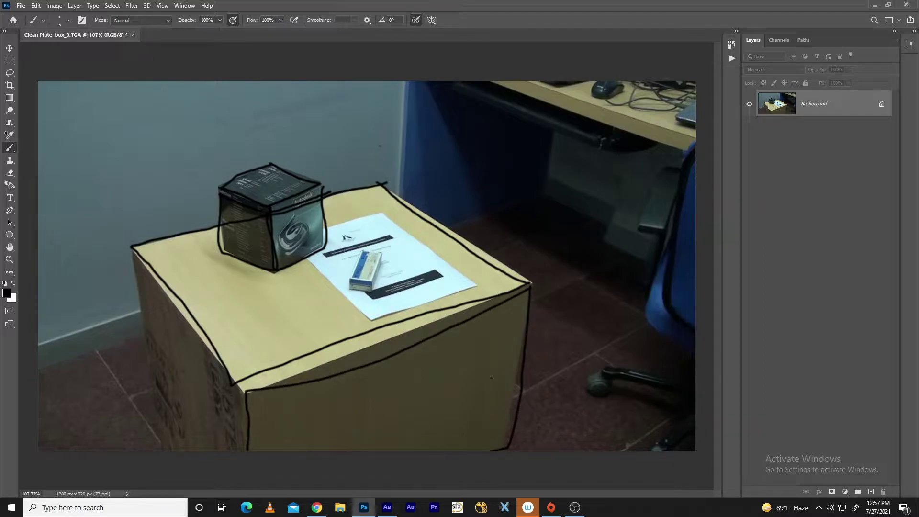
Step: Outline the back wall, the floor and the edge of the rear desk as separate planes with black brush strokes
mouse_move(405, 83)
left_mouse_down()
mouse_move(398, 228)
mouse_move(104, 327)
mouse_move(41, 287)
mouse_move(44, 85)
left_mouse_up()
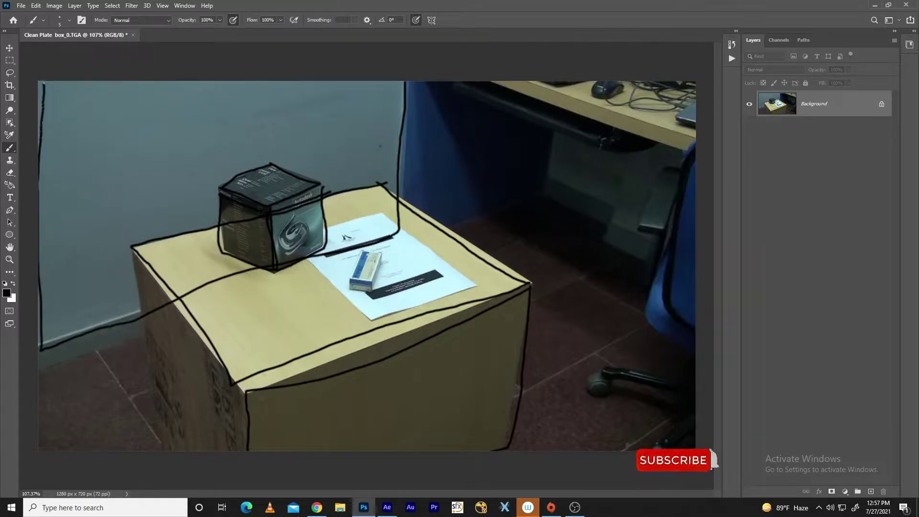
left_click_drag(548, 196, 690, 264)
mouse_move(475, 227)
left_mouse_down()
mouse_move(33, 359)
mouse_move(74, 452)
left_mouse_up()
left_click_drag(676, 265, 700, 277)
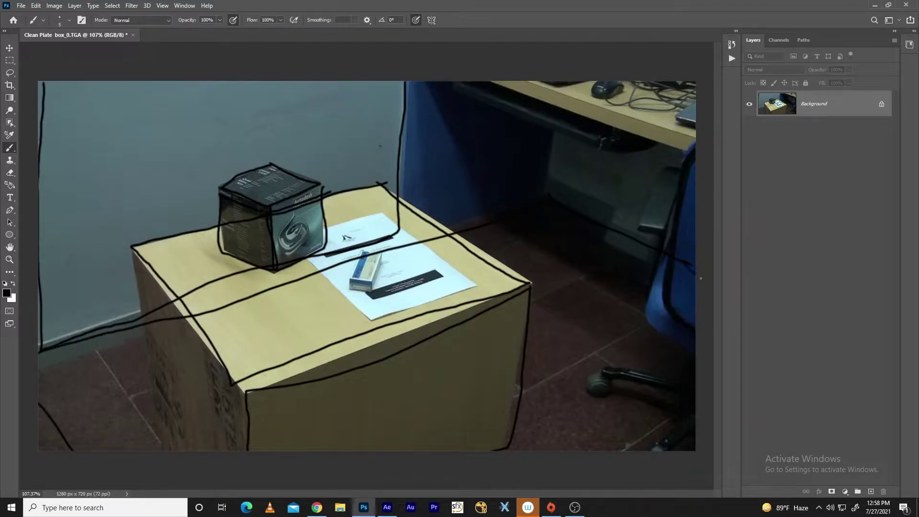
mouse_move(693, 135)
left_mouse_down()
mouse_move(501, 74)
mouse_move(492, 82)
mouse_move(706, 158)
left_mouse_up()
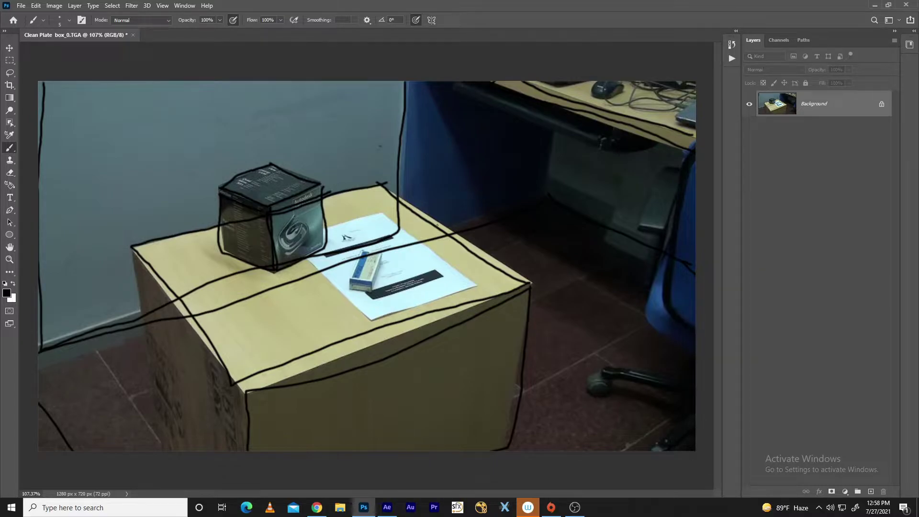
Step: Switch to After Effects and delete the Paint effect from the box_[0-153].tga layer
left_click(386, 508)
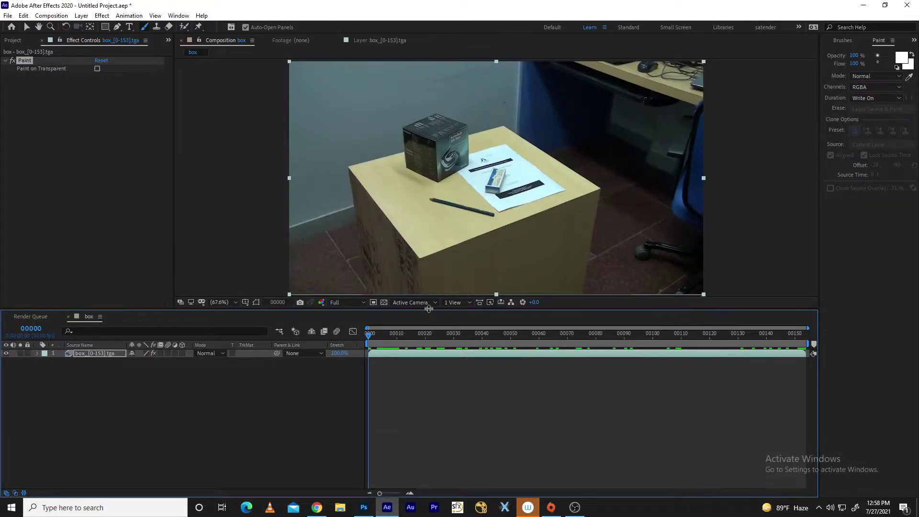
left_click_drag(382, 334, 292, 353)
left_click(28, 64)
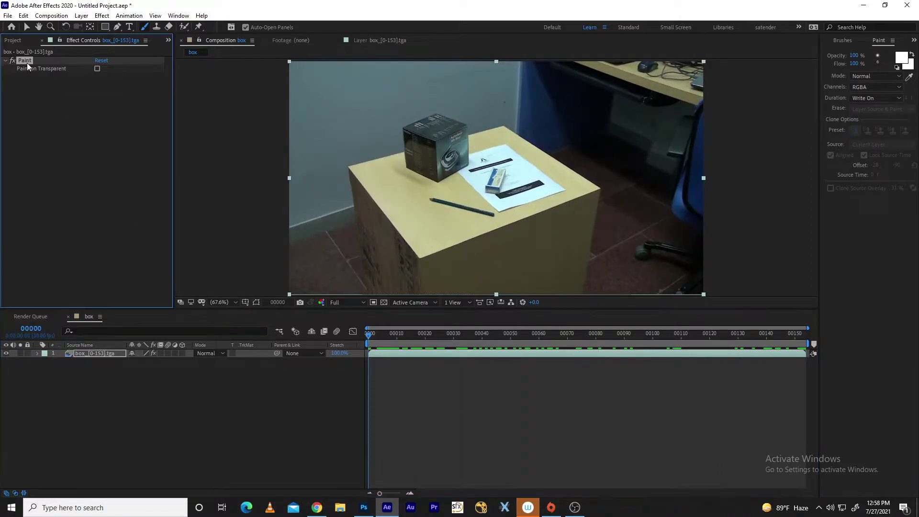
key("Delete")
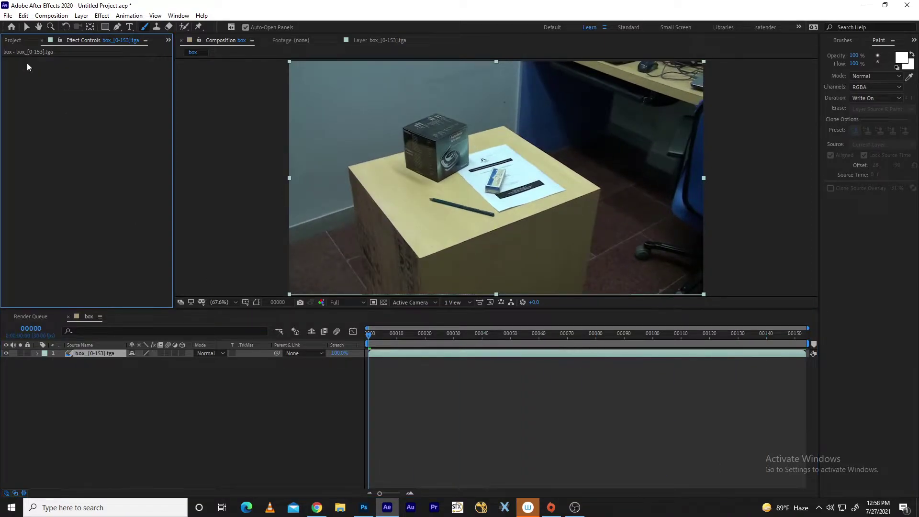
Step: Apply the Boris FX Mocha AE effect to the box_[0-153].tga layer and launch Mocha
left_click(102, 15)
mouse_move(194, 94)
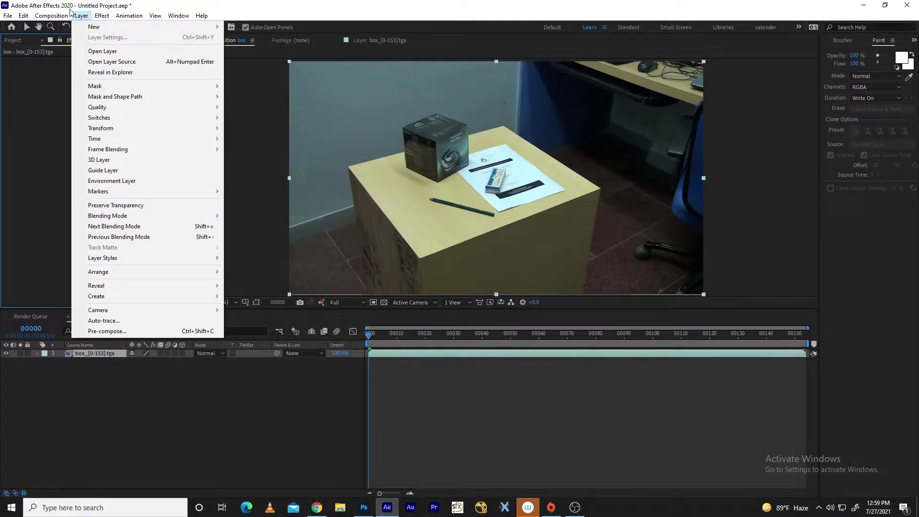
mouse_move(51, 17)
mouse_move(102, 16)
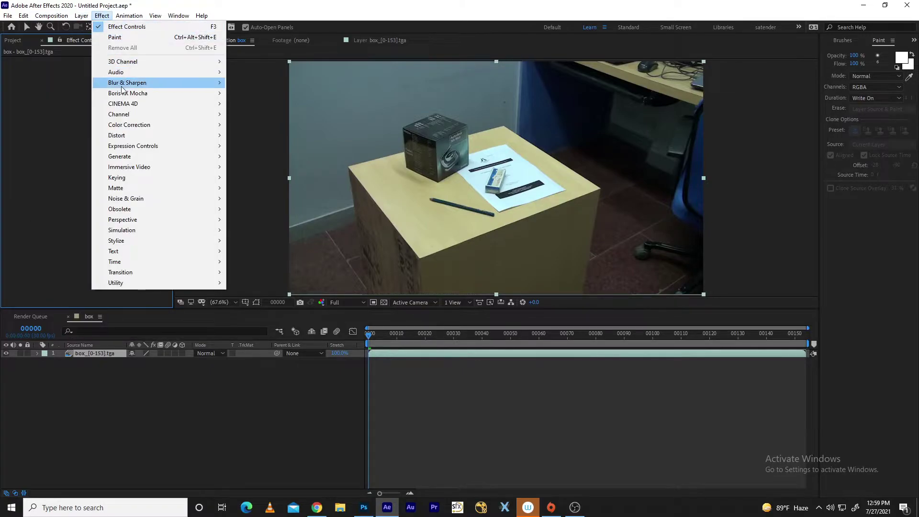
mouse_move(133, 94)
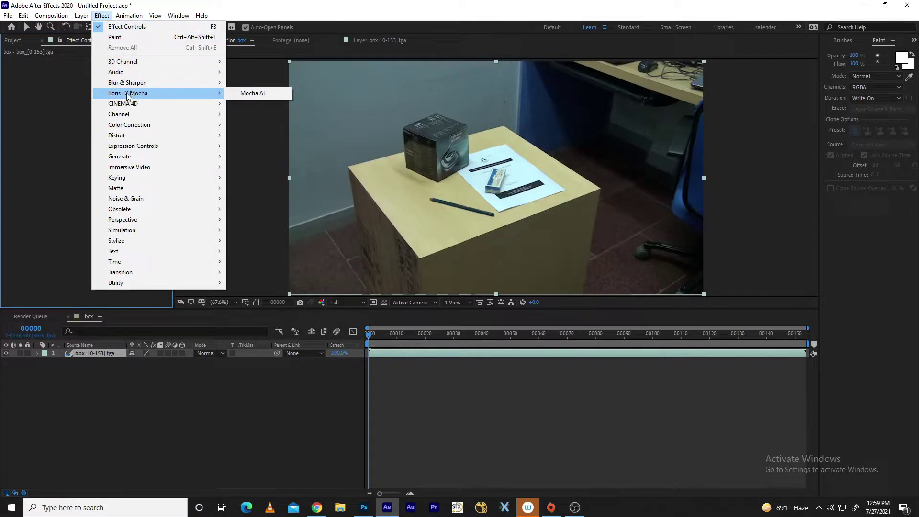
left_click(254, 94)
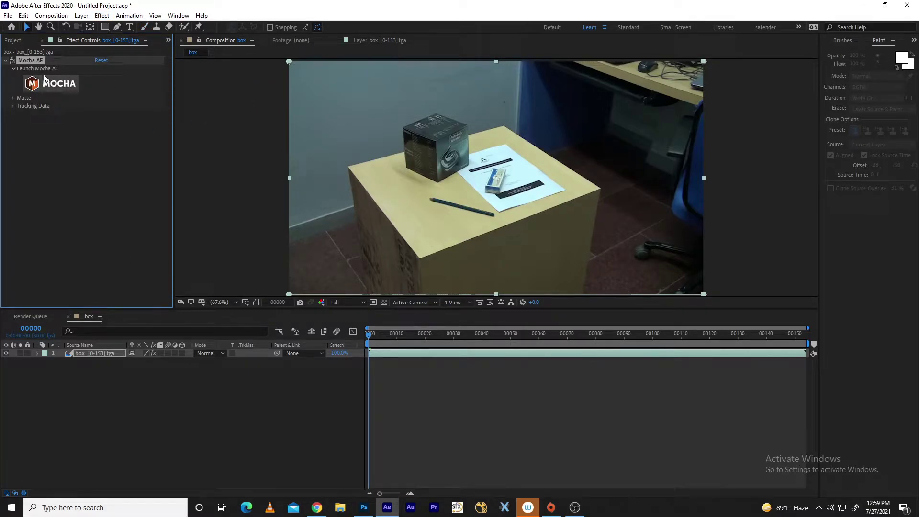
left_click(76, 75)
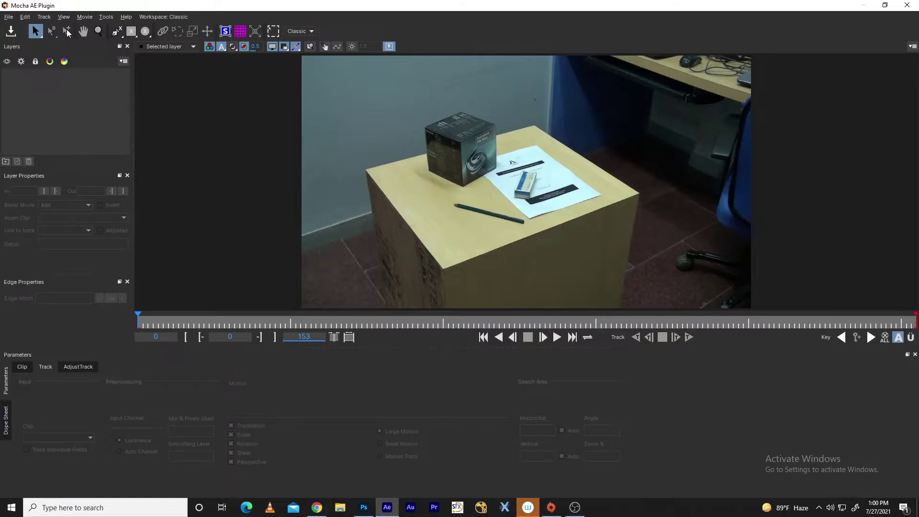
Step: Draw a closed four-point X-spline around the corners of the wooden tabletop
left_click(117, 31)
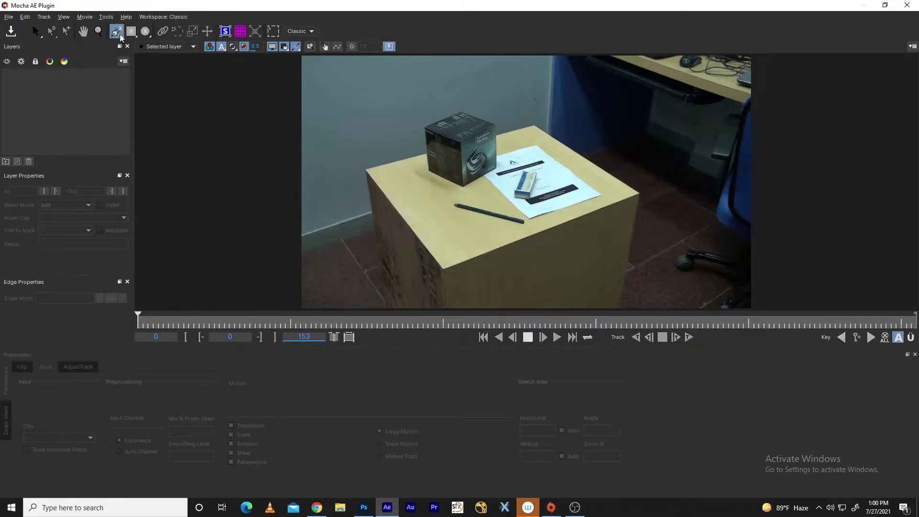
left_click(368, 171)
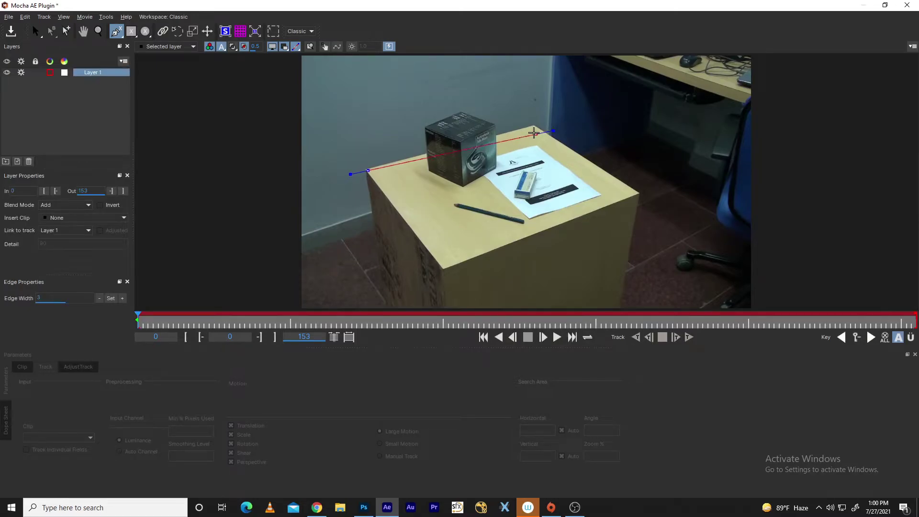
left_click(535, 124)
left_click(645, 189)
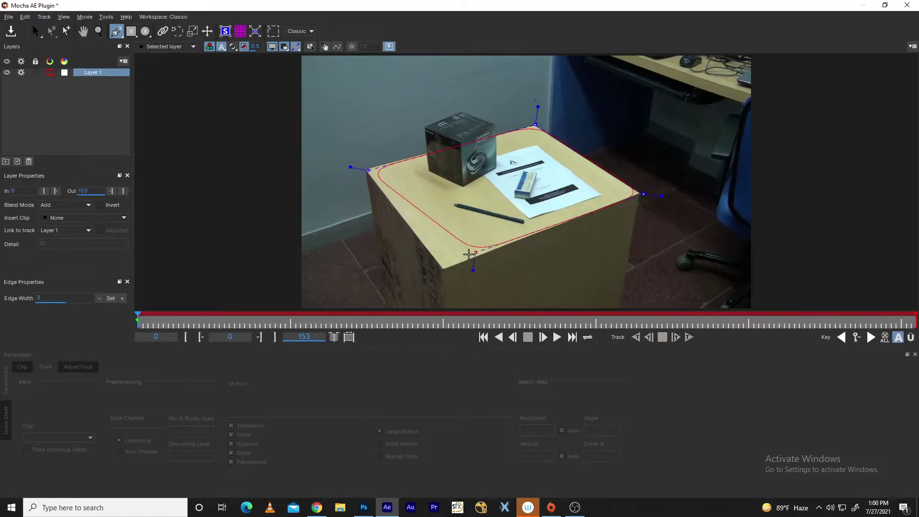
left_click(445, 264)
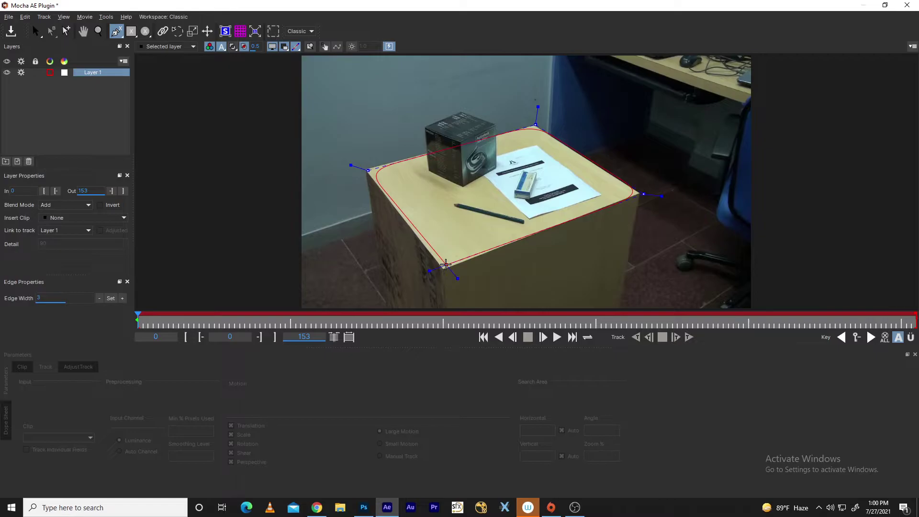
right_click(453, 240)
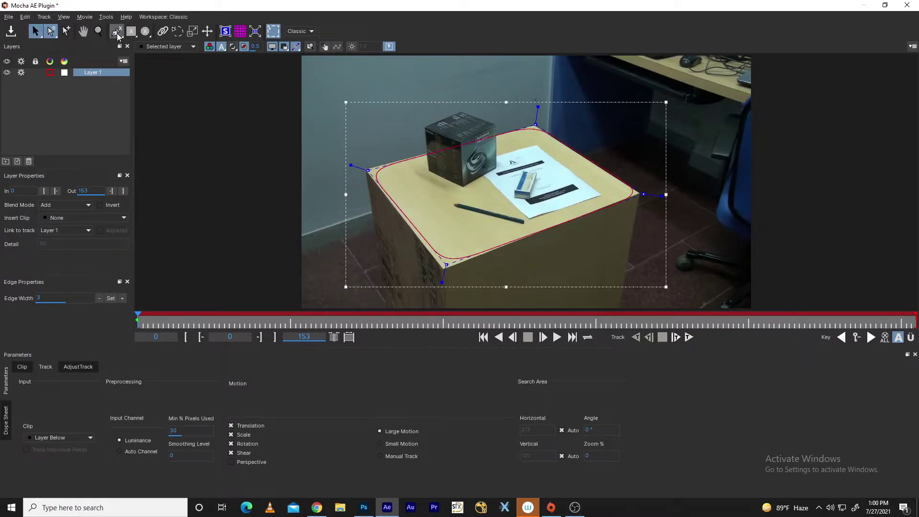
Step: Add a control point to the rear edge of the tabletop spline where it crosses the black box
left_click(66, 31)
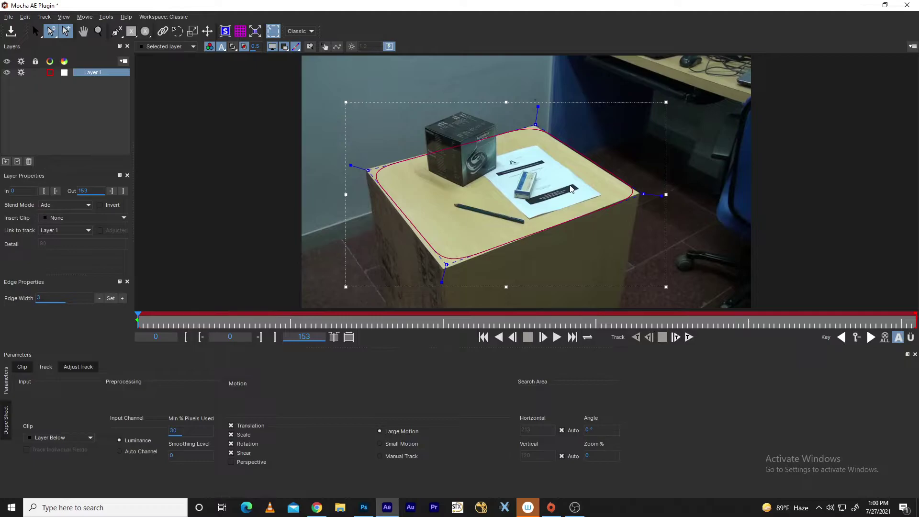
left_click(67, 32)
left_click(456, 148)
left_click(83, 32)
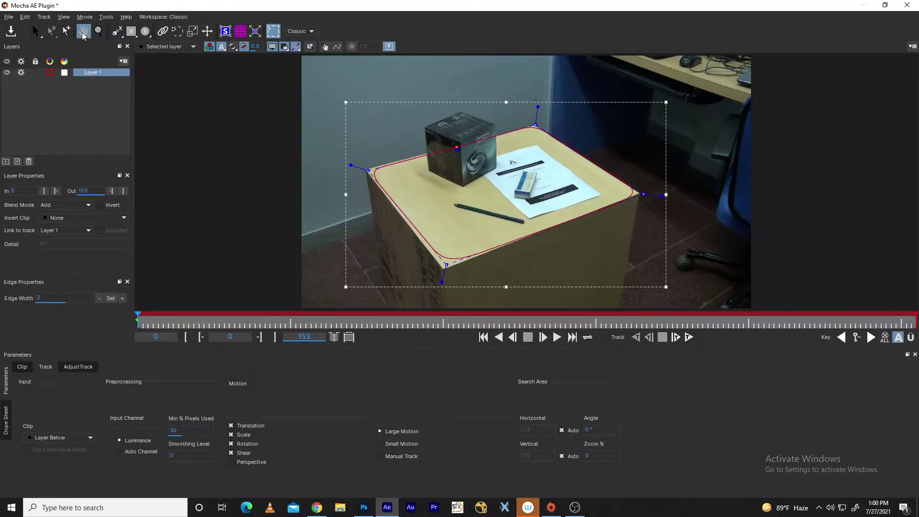
left_click_drag(447, 191, 446, 165)
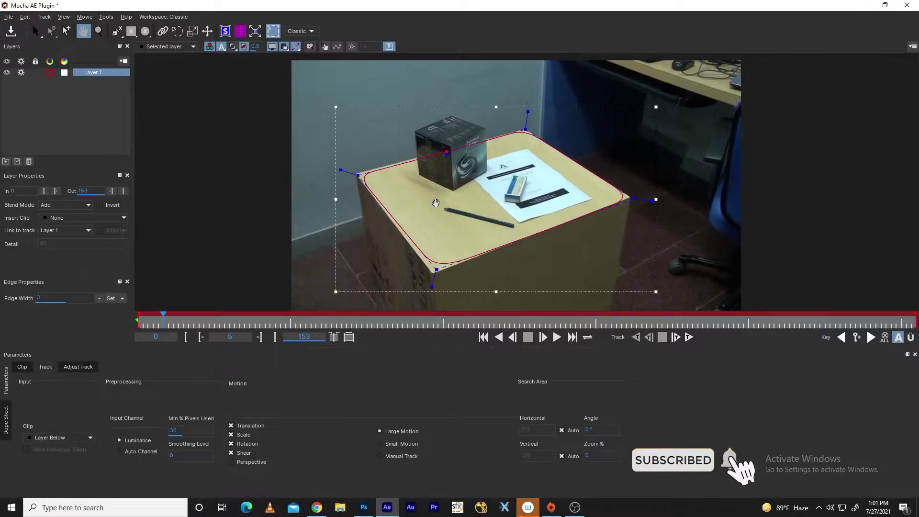
left_click(98, 32)
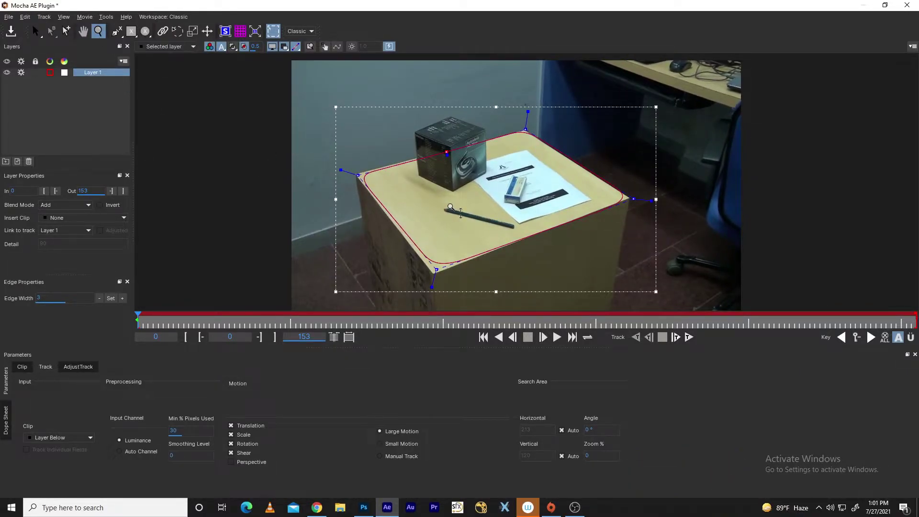
mouse_move(448, 211)
left_mouse_down()
mouse_move(466, 103)
mouse_move(476, 198)
mouse_move(483, 174)
mouse_move(492, 208)
mouse_move(501, 153)
mouse_move(495, 213)
left_mouse_up()
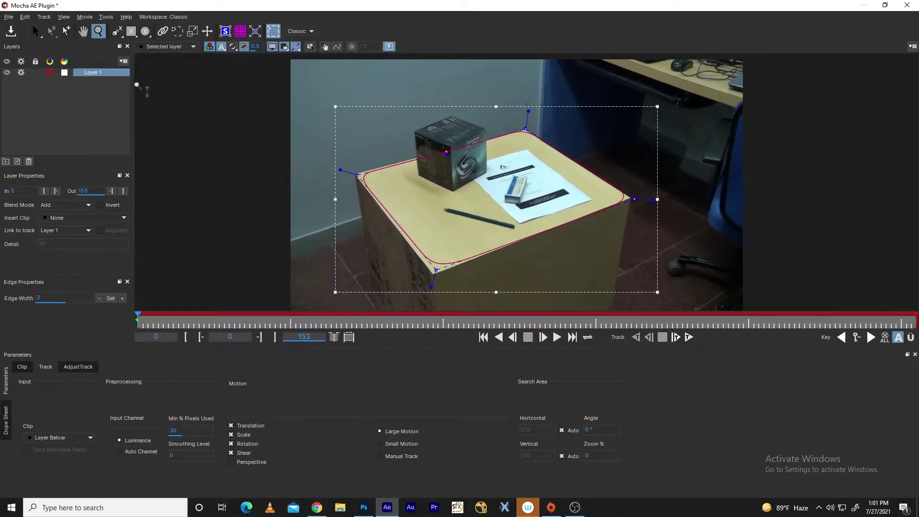
left_click(118, 32)
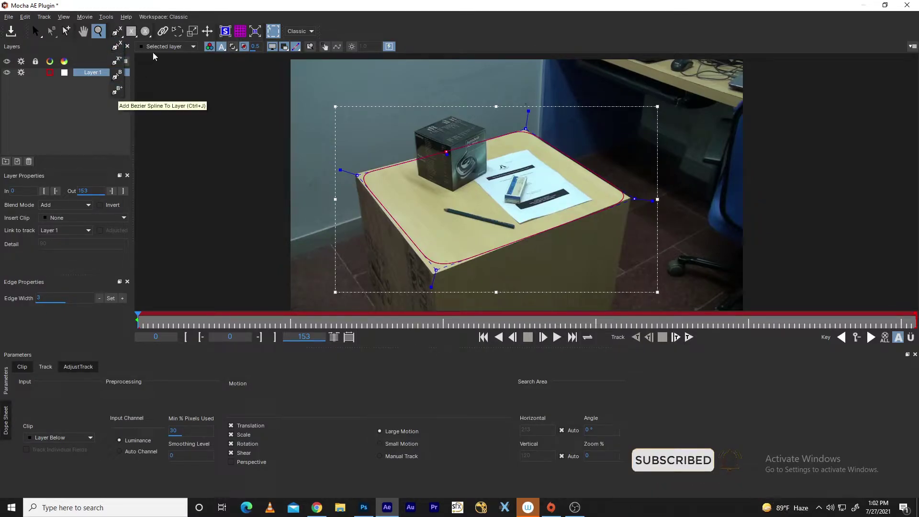
left_click(134, 35)
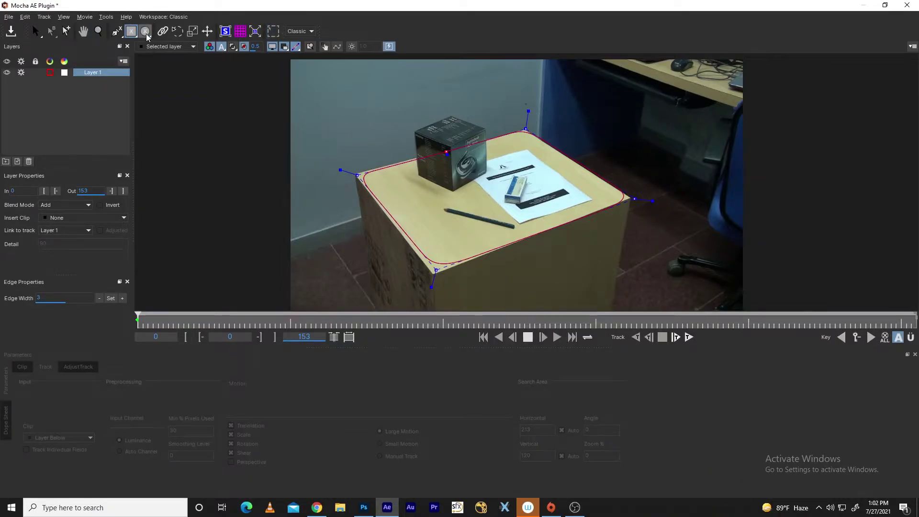
left_click(147, 34)
left_click(132, 32)
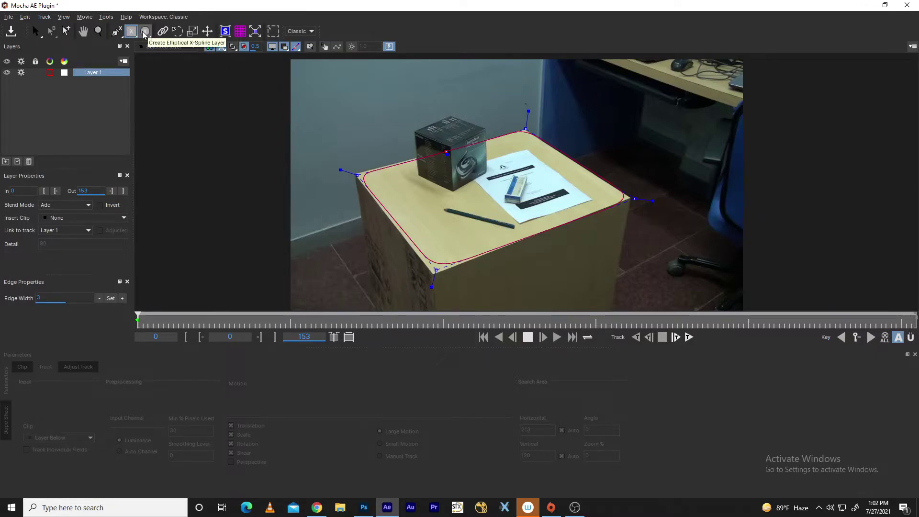
left_click(130, 32)
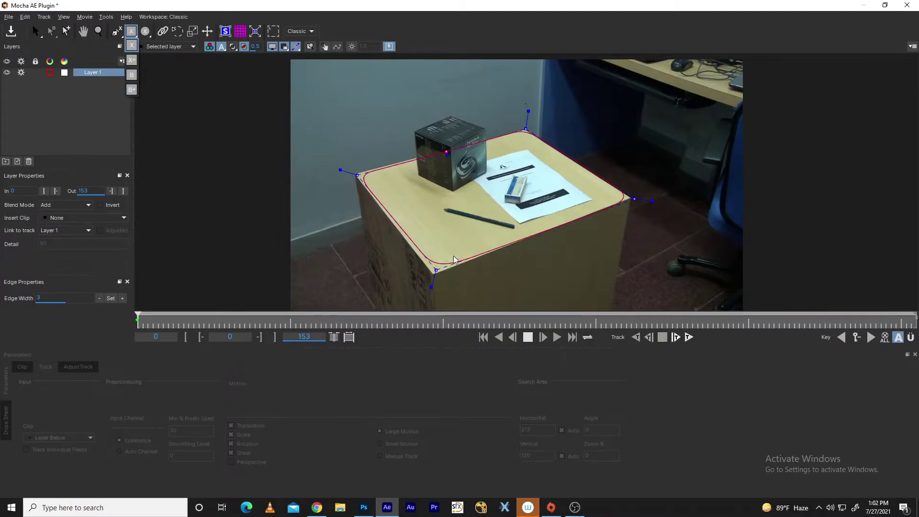
double_click(92, 73)
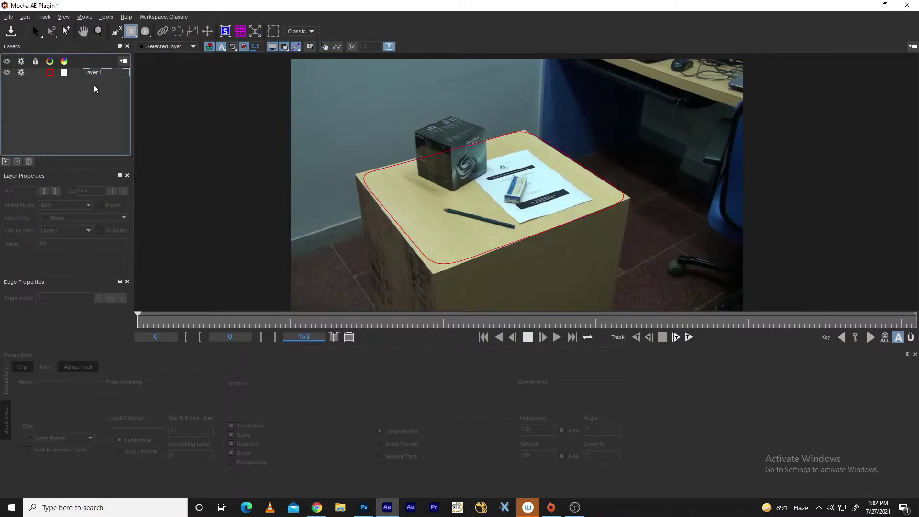
Step: Draw a closed four-point X-spline around the white paper on the tabletop as a second layer
left_click(117, 31)
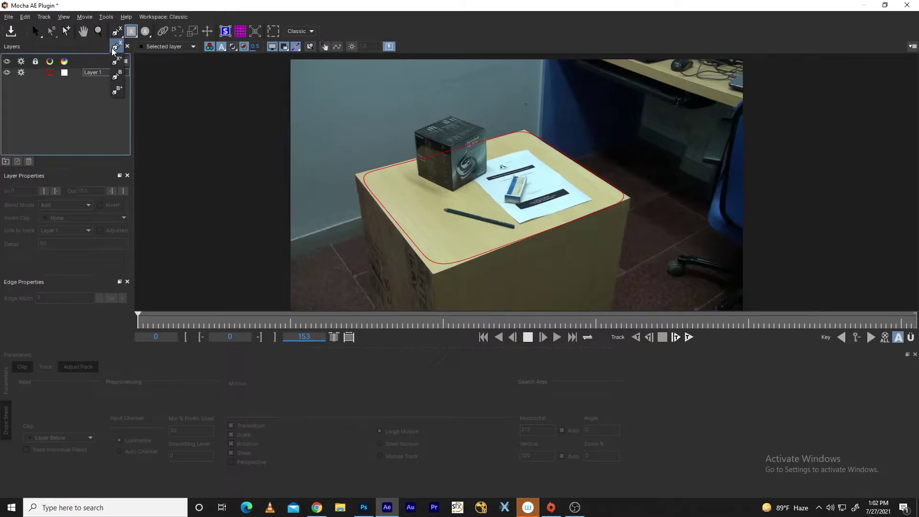
left_click(113, 50)
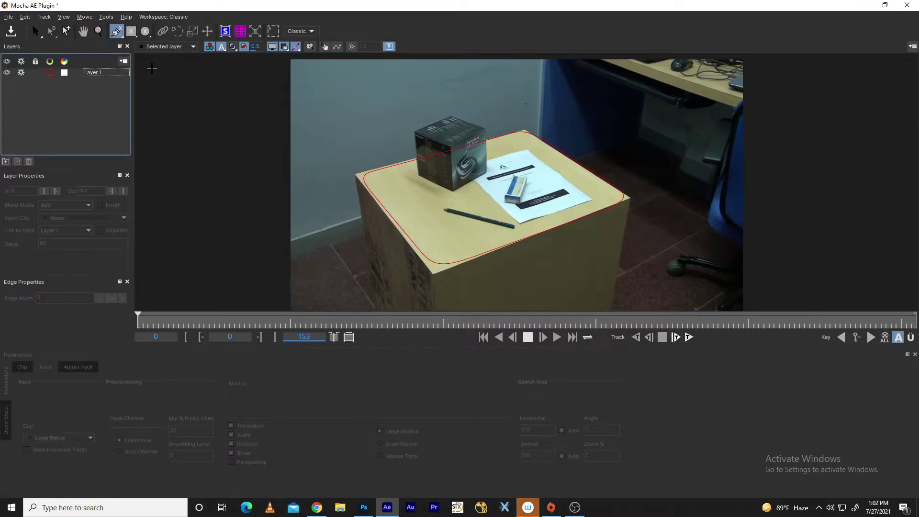
left_click(528, 151)
left_click(589, 198)
left_click(521, 223)
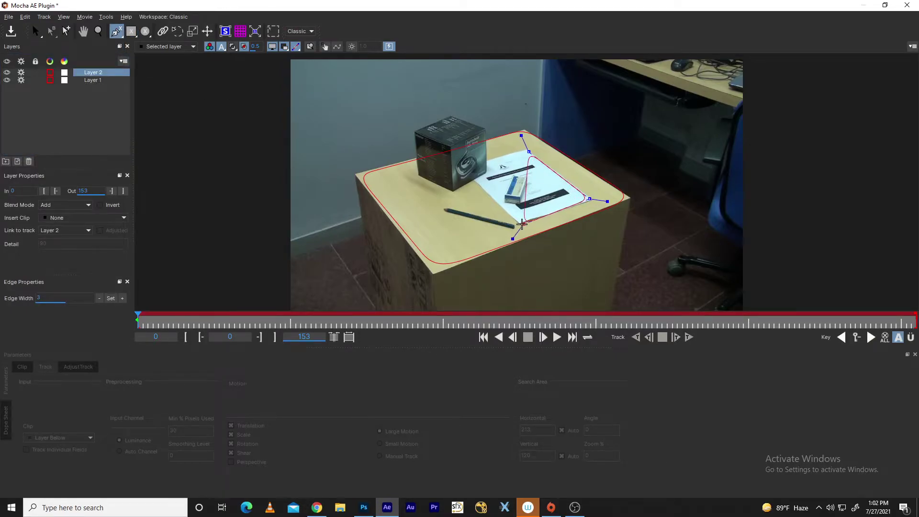
left_click(470, 172)
right_click(470, 172)
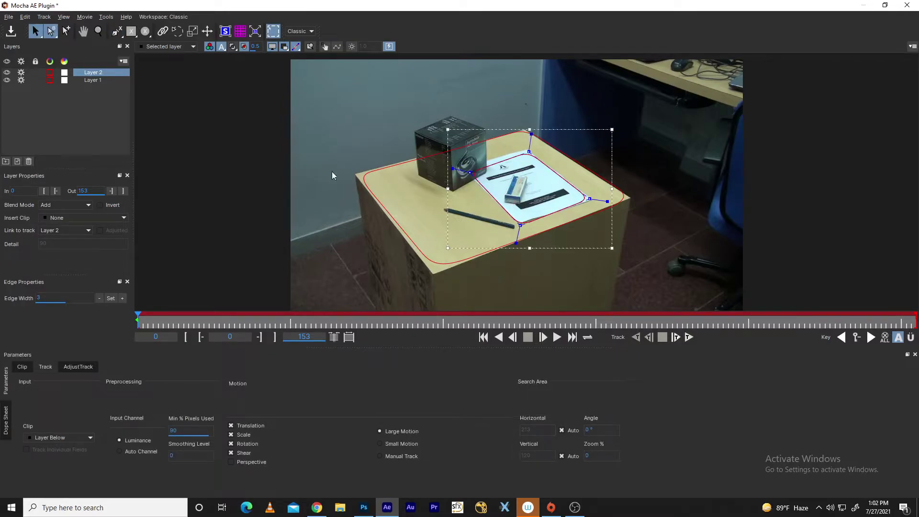
Step: Delete Layer 2 and redraw the white paper's outline as a new closed four-point X-spline layer
left_click(87, 75)
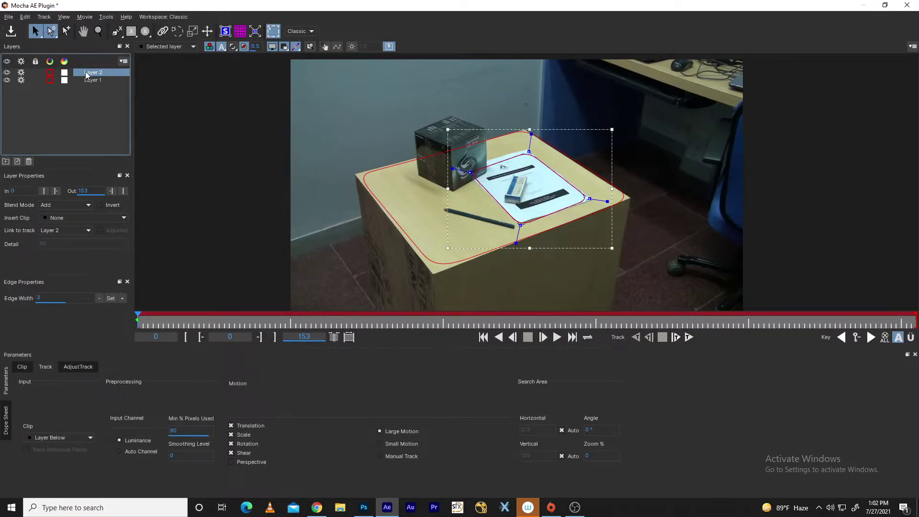
key("Delete")
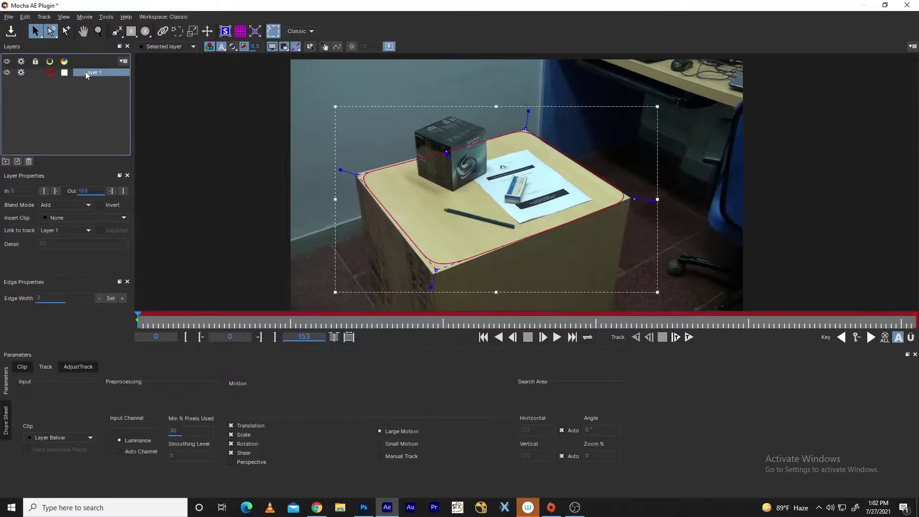
left_click(116, 31)
left_click(527, 154)
left_click(585, 199)
left_click(517, 224)
left_click(466, 170)
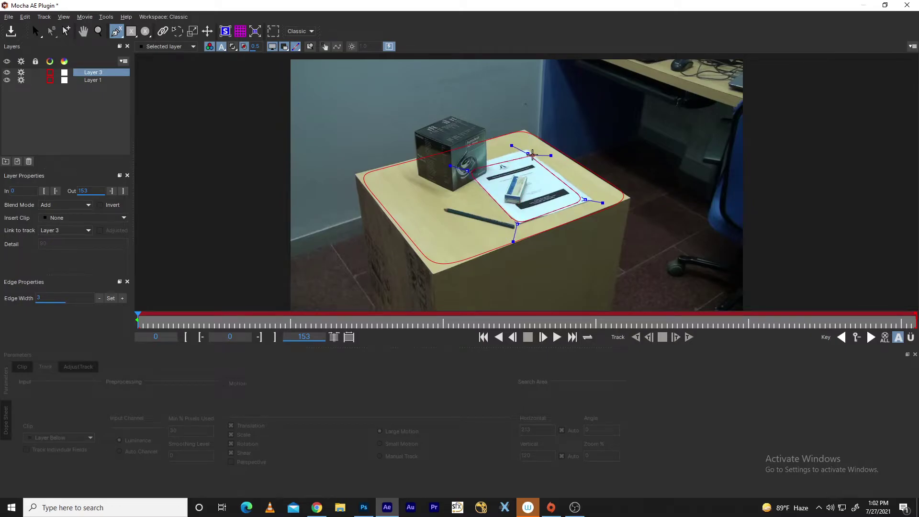
key("s")
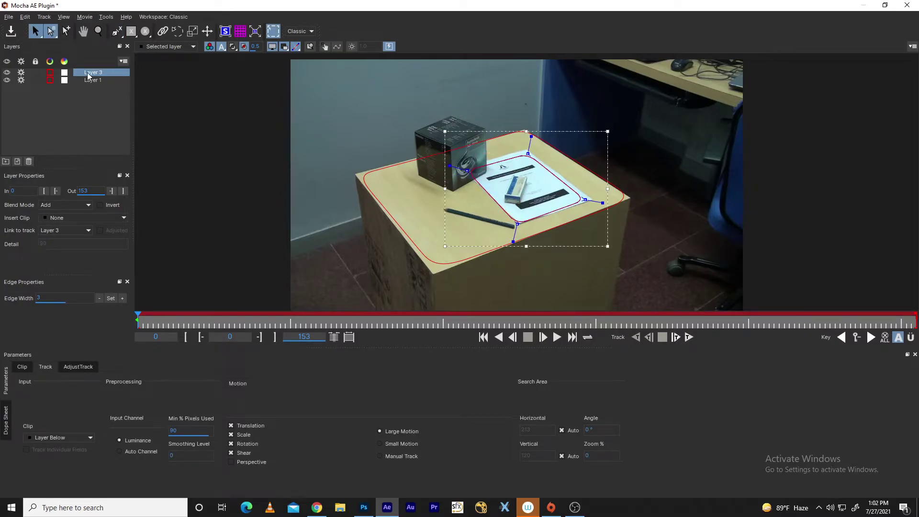
Step: Remove the redrawn paper layer and outline the paper as an additional four-point X-spline within Layer 1
key("z")
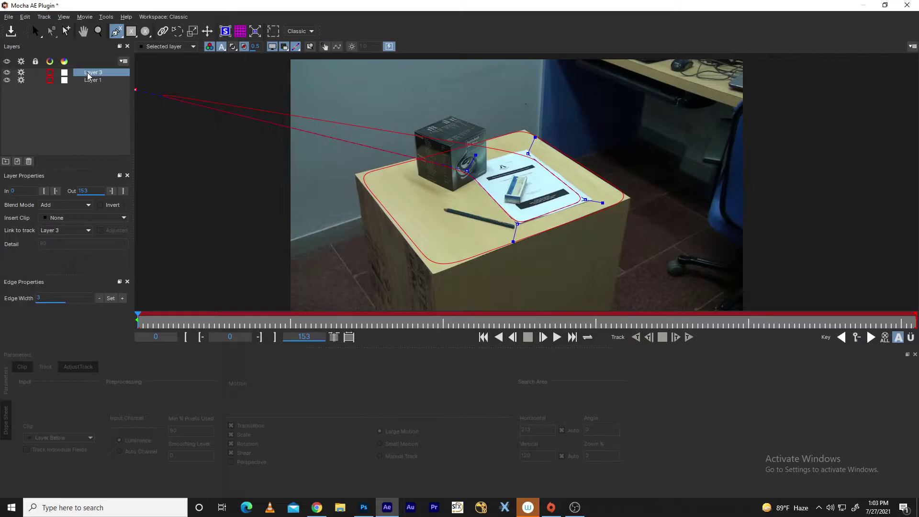
key("Delete")
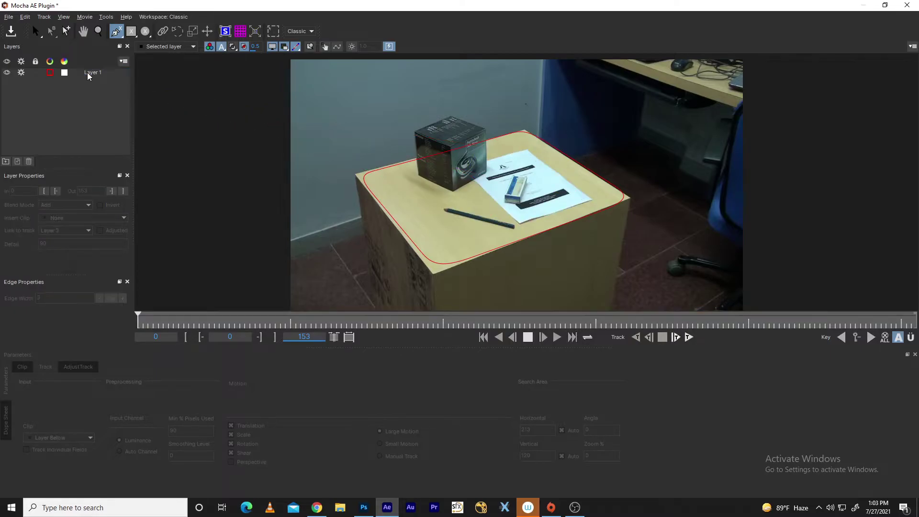
left_click(87, 73)
left_click_drag(117, 36, 119, 76)
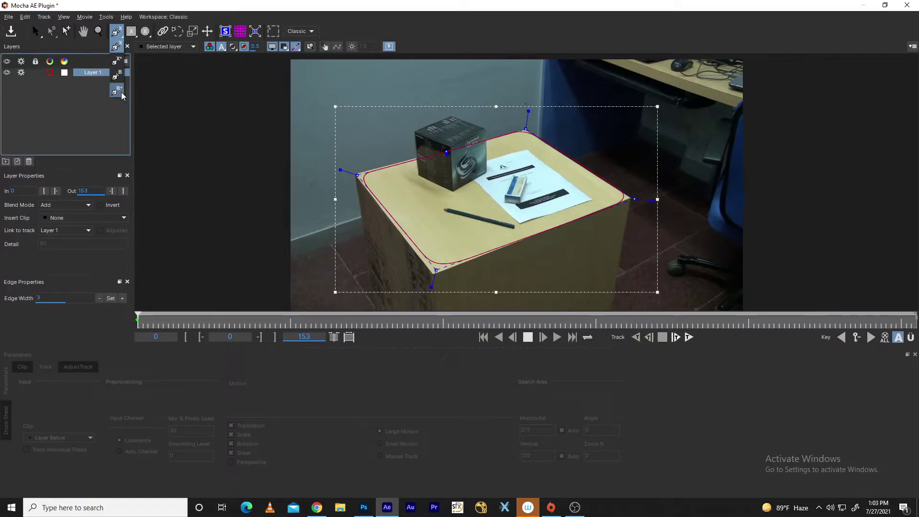
left_click(116, 62)
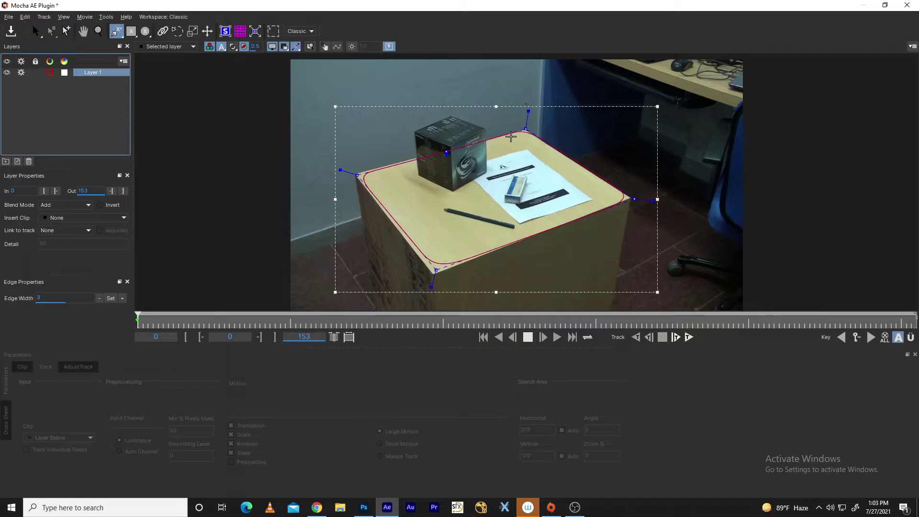
left_click(526, 149)
left_click(594, 202)
left_click(519, 223)
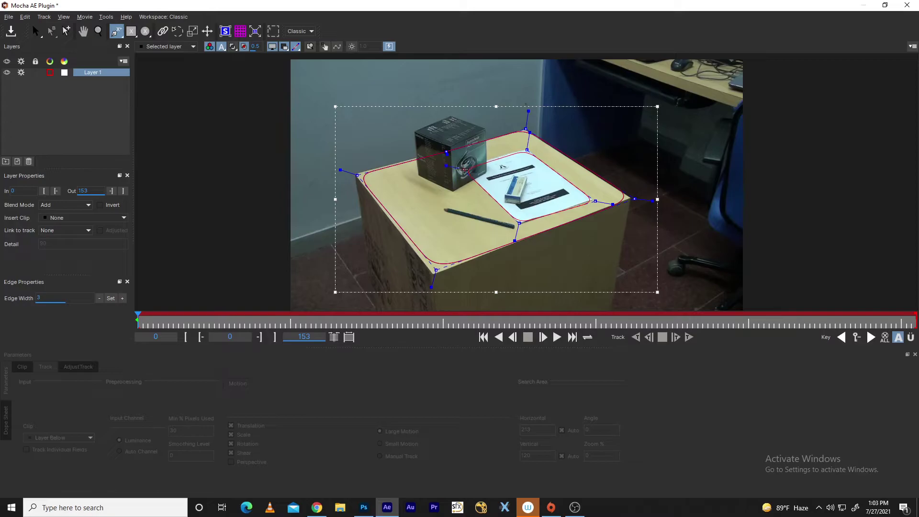
right_click(462, 170)
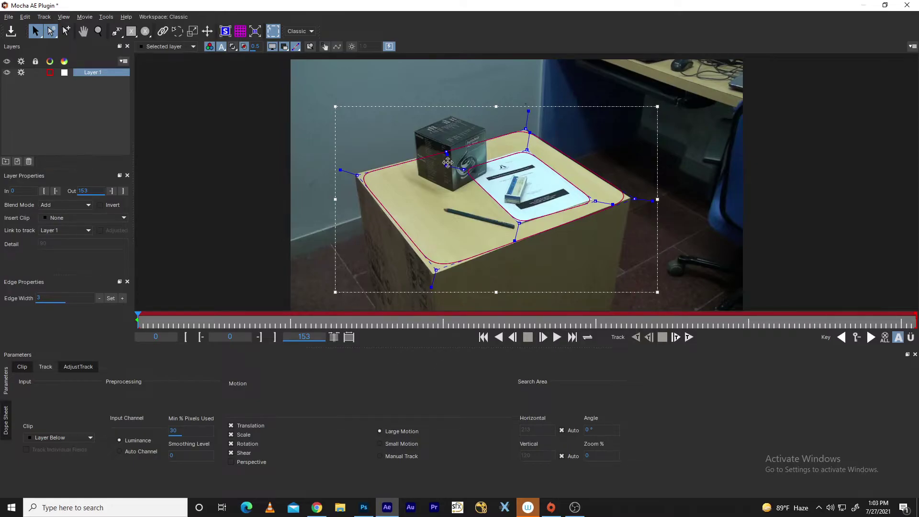
Step: Undo the paper outline added to Layer 1, leaving only the tabletop spline in that layer
key("ctrl+z")
key("ctrl+z")
key("ctrl+z")
key("ctrl+z")
key("ctrl+z")
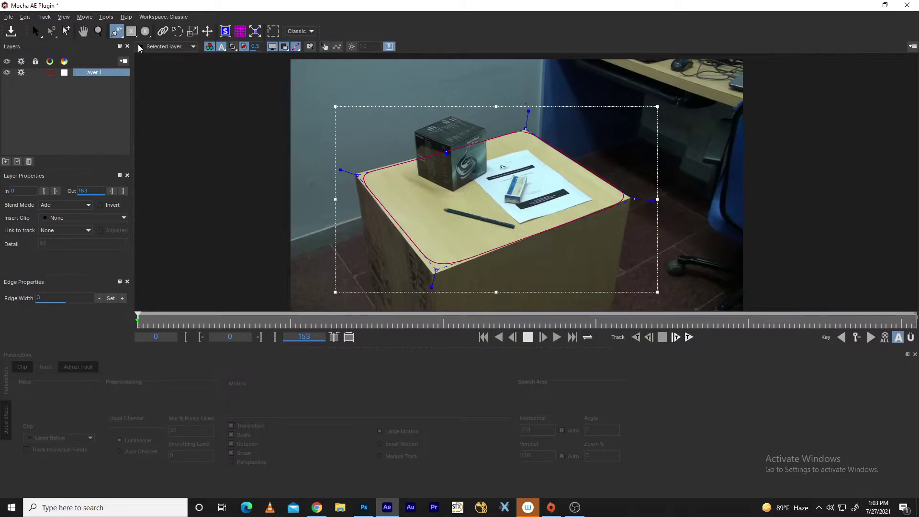
Step: Try rotating the tabletop spline with the Rotate tool and undo the rotation
left_click(133, 36)
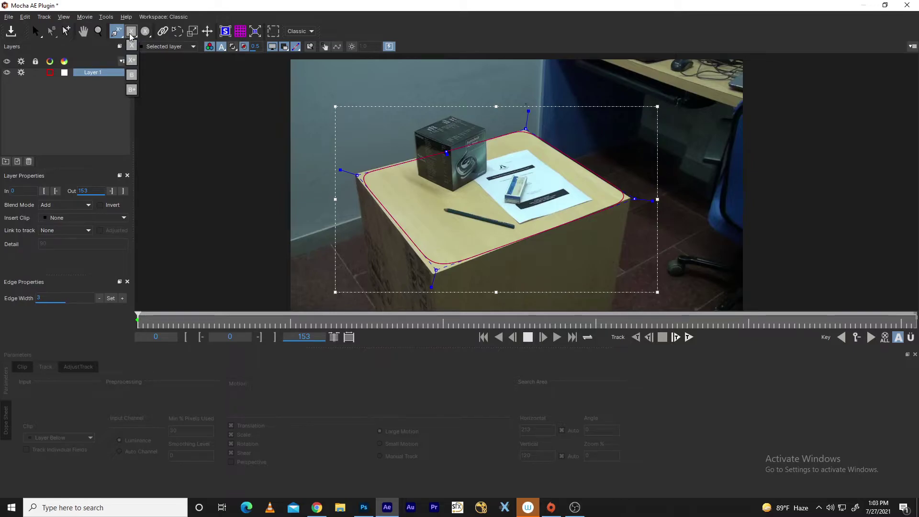
left_click(163, 32)
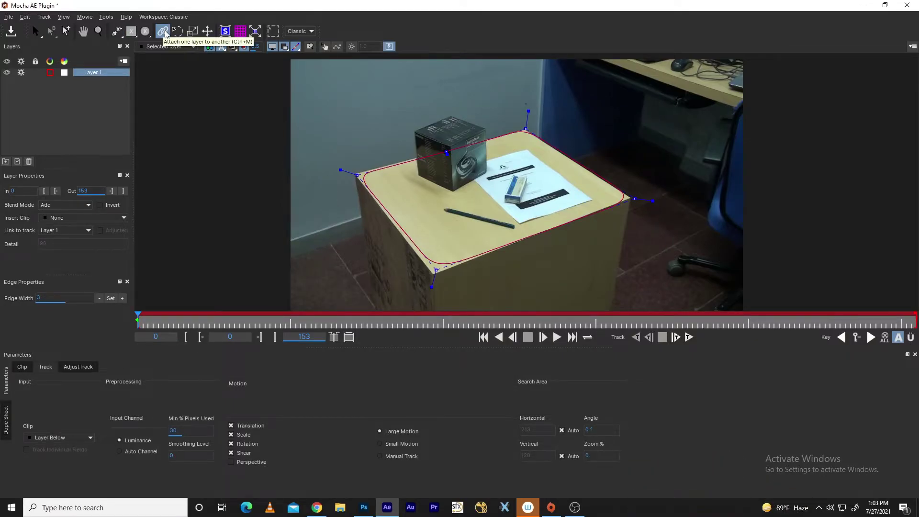
left_click(178, 33)
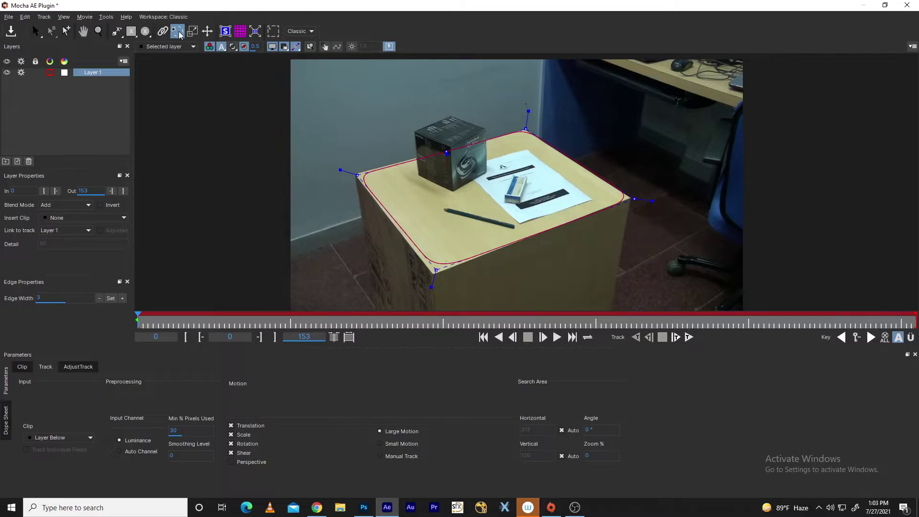
left_click_drag(557, 144, 585, 147)
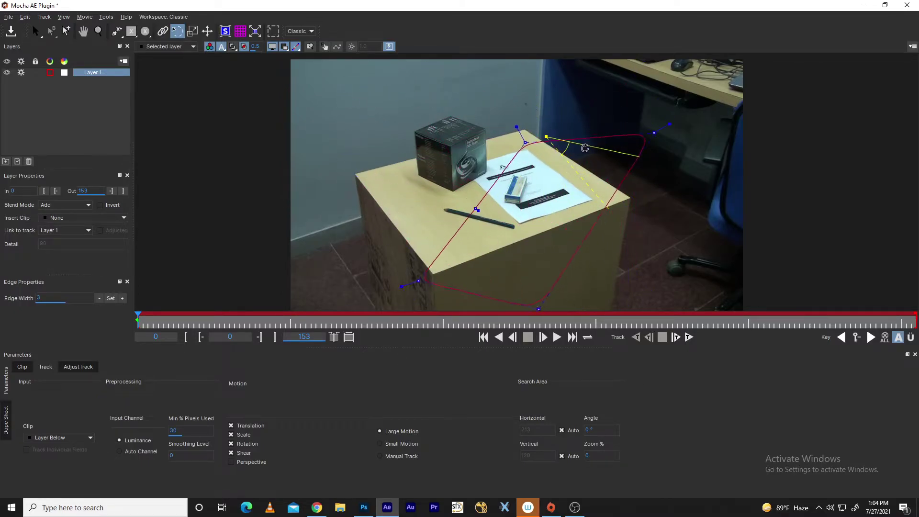
key("ctrl+z")
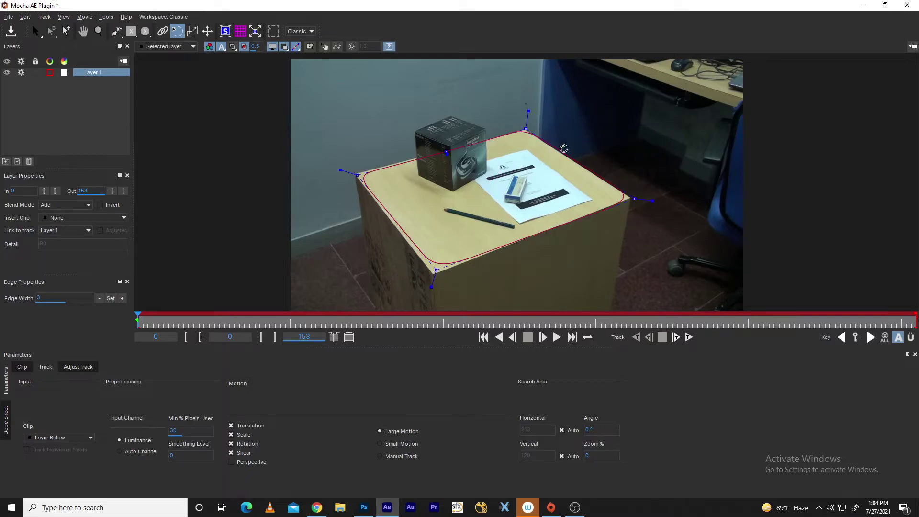
Step: Try scaling the tabletop spline from several points, undoing each attempt, and try out the Move tool on it
left_click(193, 31)
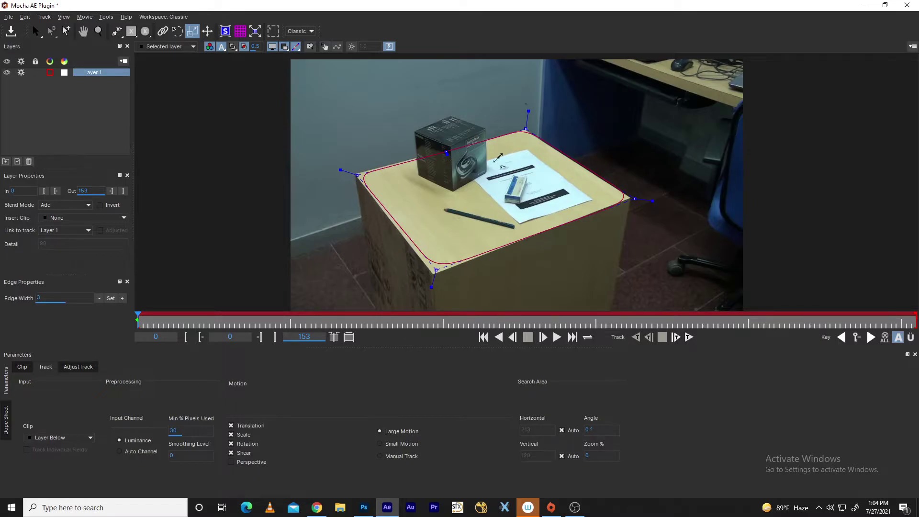
left_click(386, 176)
left_click_drag(388, 179, 317, 211)
key("ctrl+z")
left_click_drag(525, 130, 492, 168)
key("ctrl+z")
left_click_drag(492, 186, 477, 208)
key("ctrl+z")
left_click(206, 33)
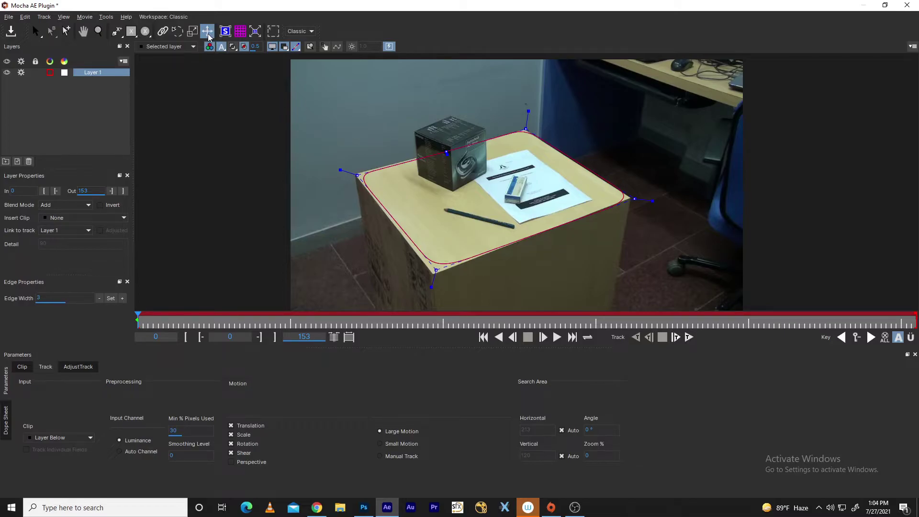
mouse_move(455, 196)
left_mouse_down()
mouse_move(439, 206)
mouse_move(452, 198)
mouse_move(471, 206)
mouse_move(431, 164)
mouse_move(481, 215)
mouse_move(454, 195)
left_mouse_up()
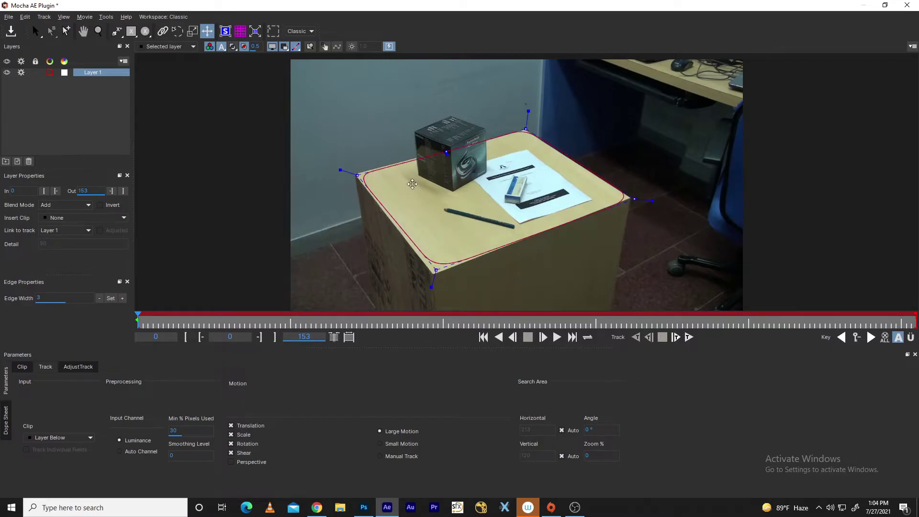
Step: Show the planar surface and undo back to the deleted paper layer, selecting only Layer 2
left_click(225, 31)
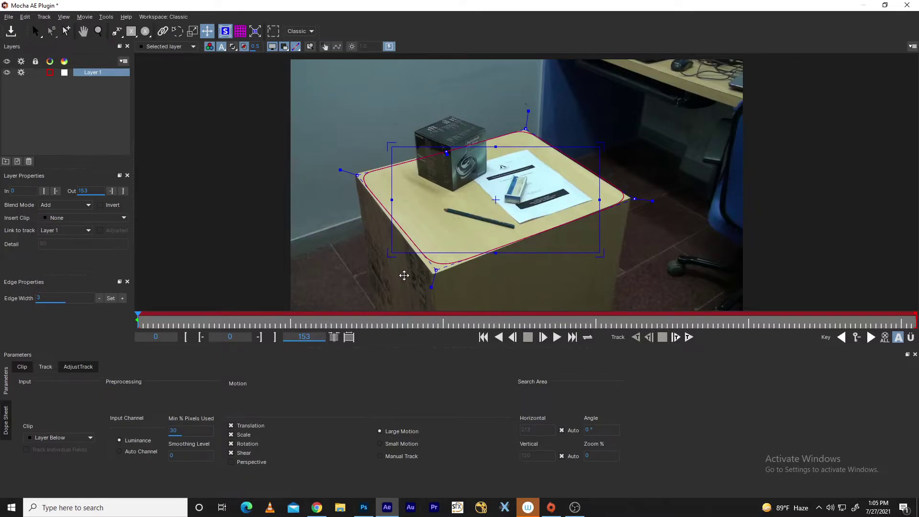
key("ctrl+z")
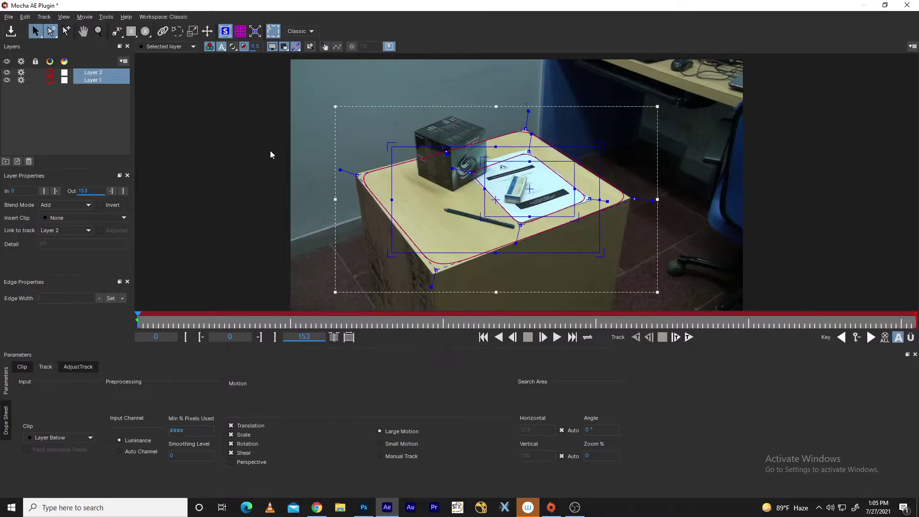
left_click(86, 98)
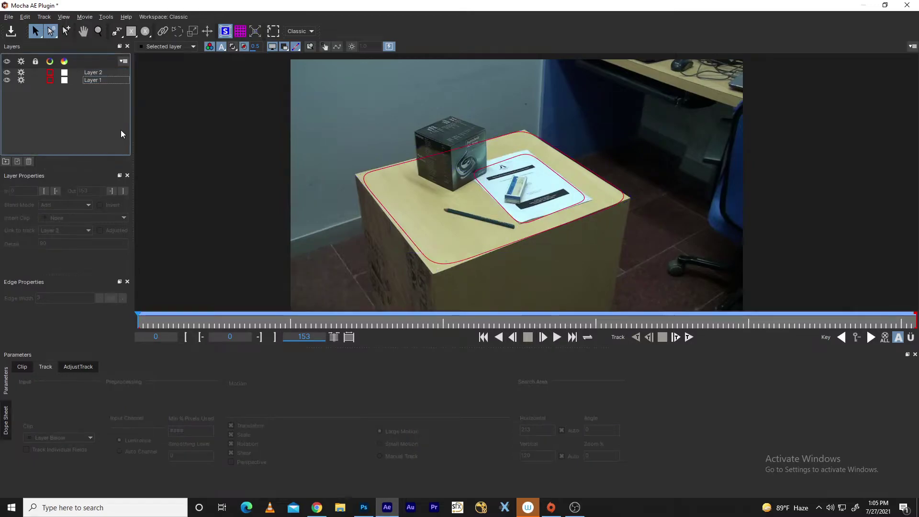
left_click(487, 184)
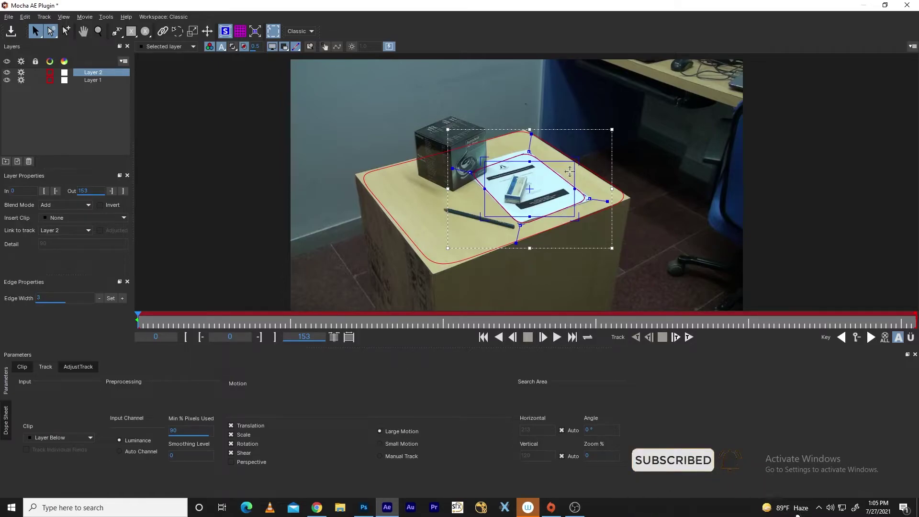
Step: Preview the planar grid for Layer 2 in place of the planar surface, and hide the grid again
left_click(240, 31)
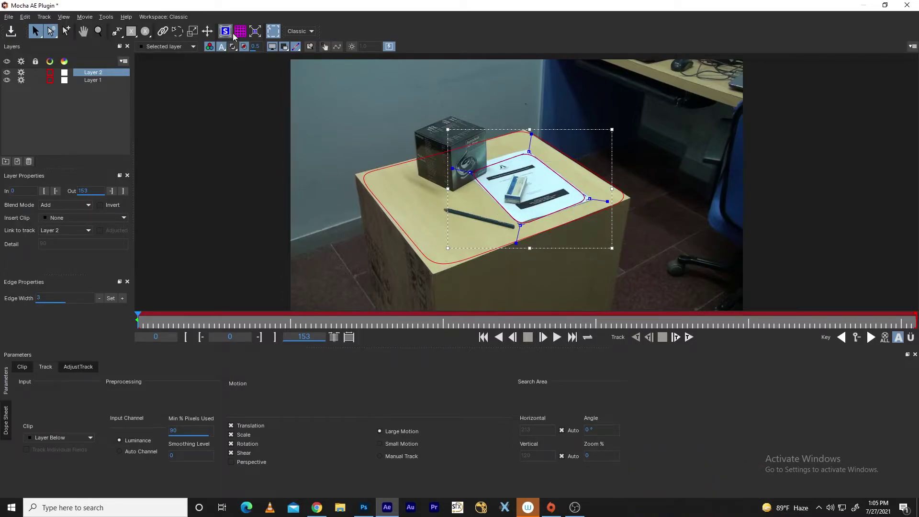
left_click(242, 34)
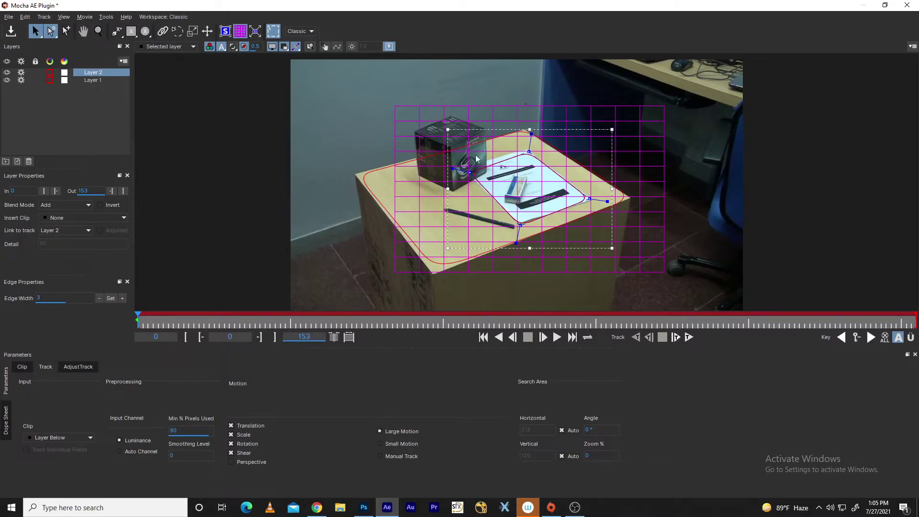
left_click(240, 32)
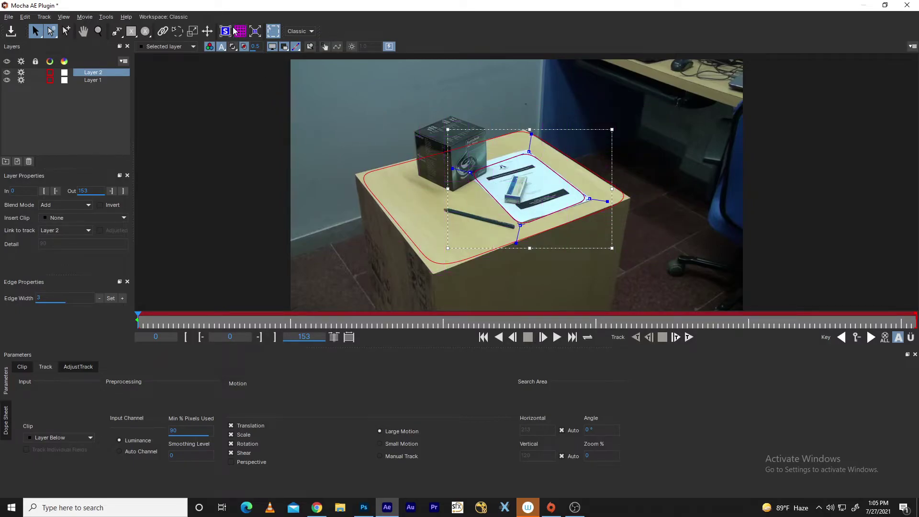
Step: Align Layer 2's planar surface to the full footage frame and hide the surface overlay
left_click(224, 31)
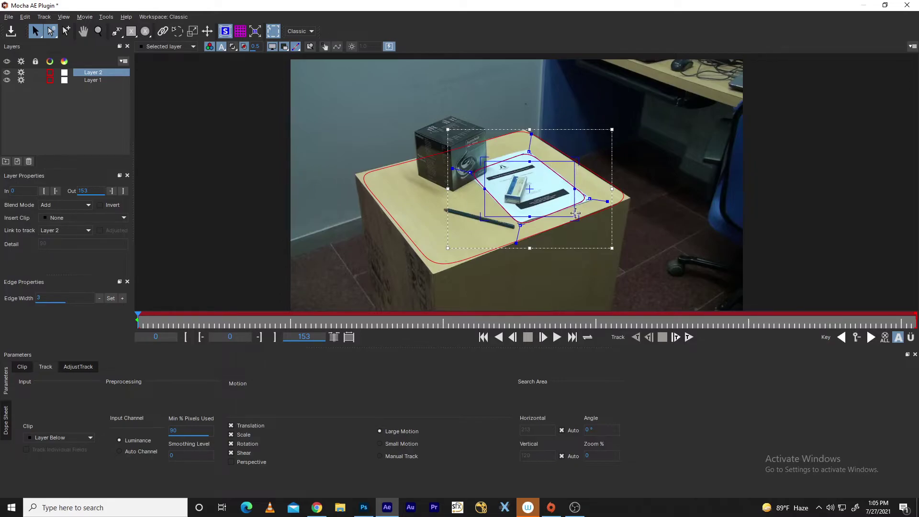
left_click(255, 34)
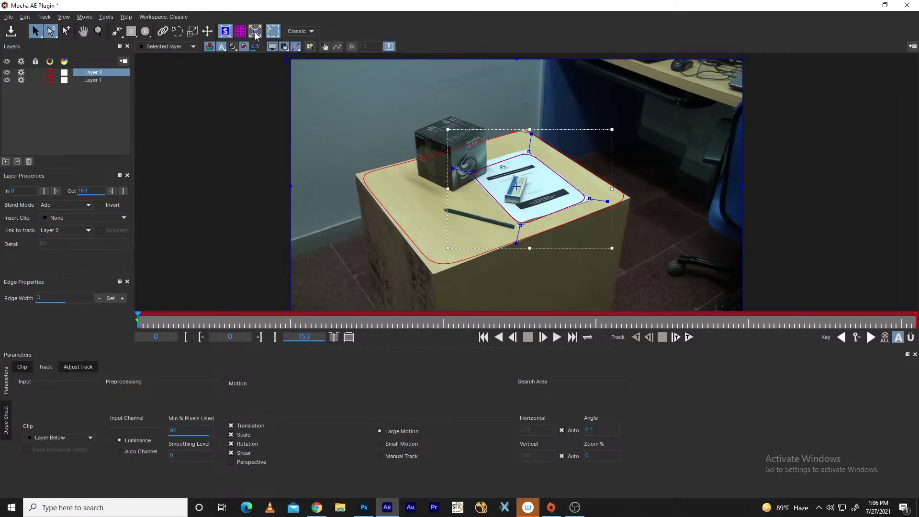
left_click(226, 32)
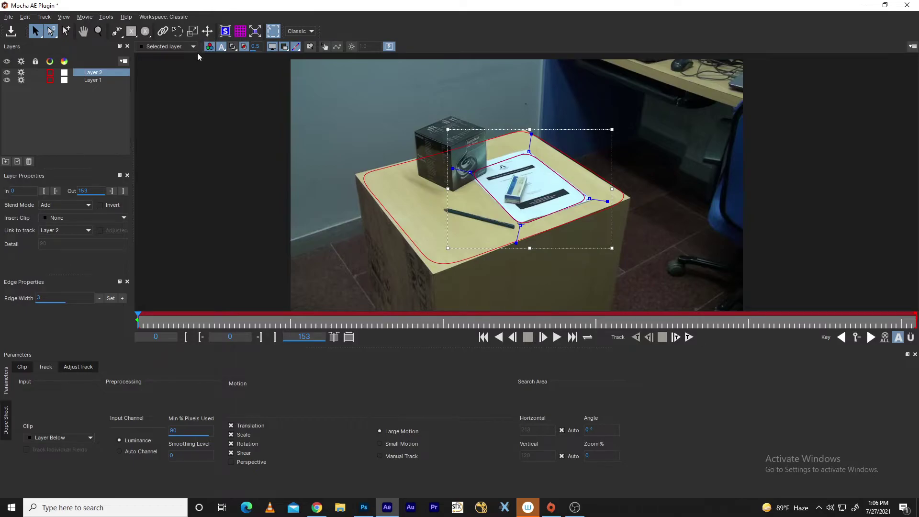
Step: Compare the viewer with the footage's RGB and alpha channel displays switched off and back on
left_click(211, 48)
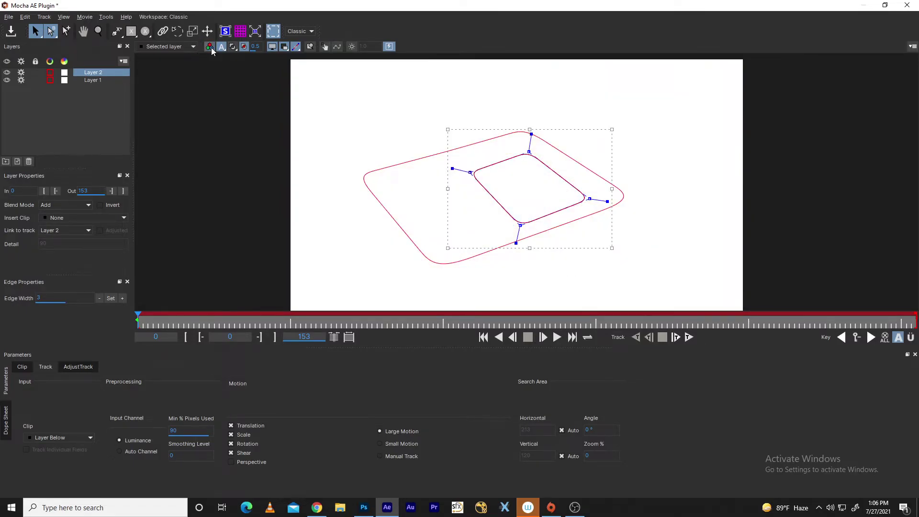
left_click(221, 47)
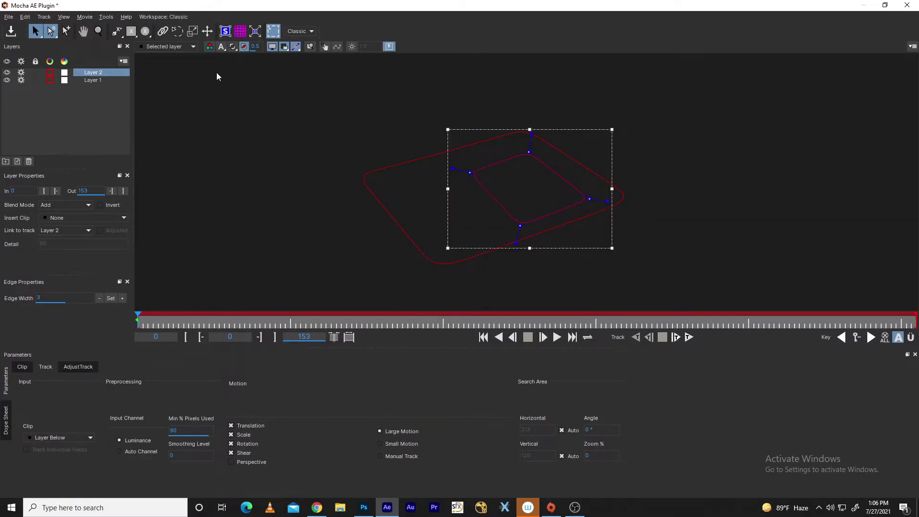
left_click(219, 50)
left_click(209, 48)
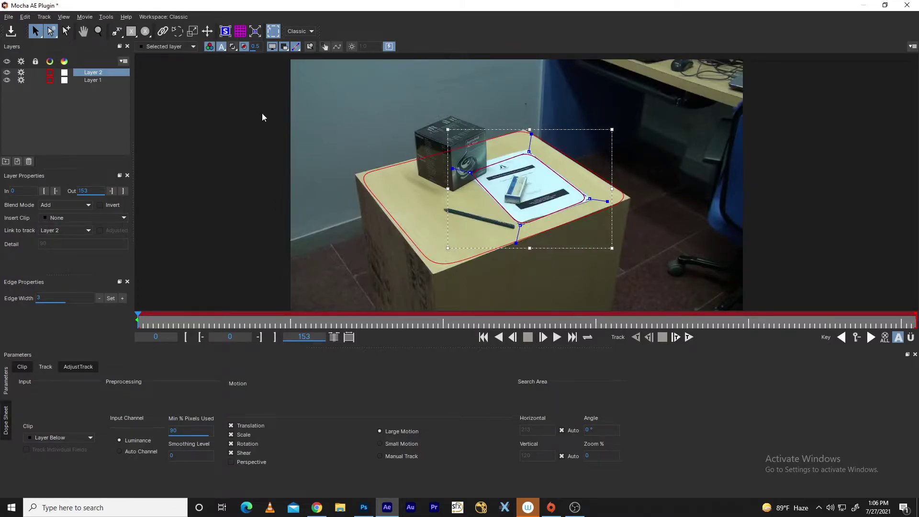
left_click(212, 47)
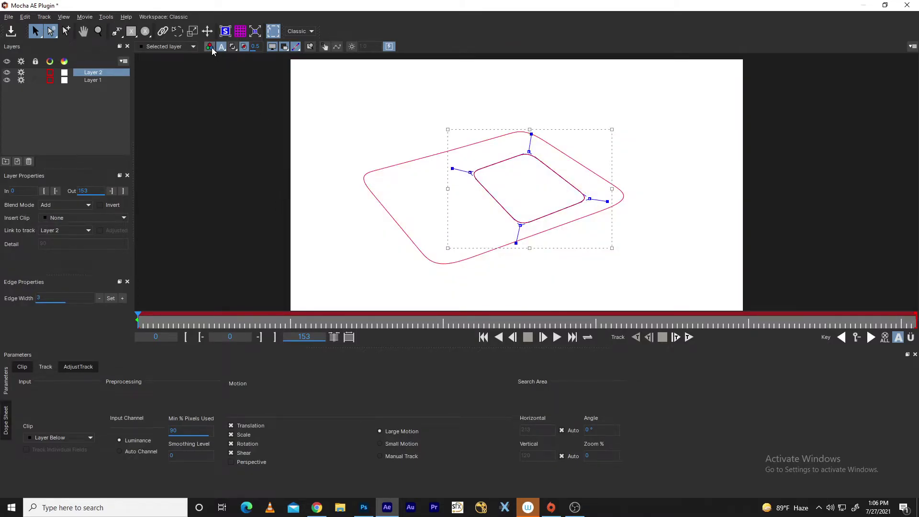
left_click(211, 47)
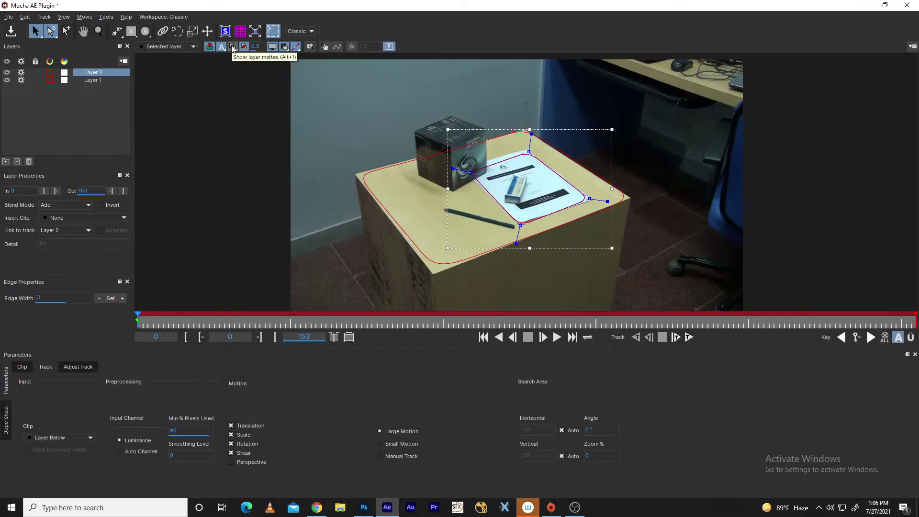
Step: Turn on the layer matte overlay for all mattes, and restrict the overlay to selected mattes
left_click(233, 48)
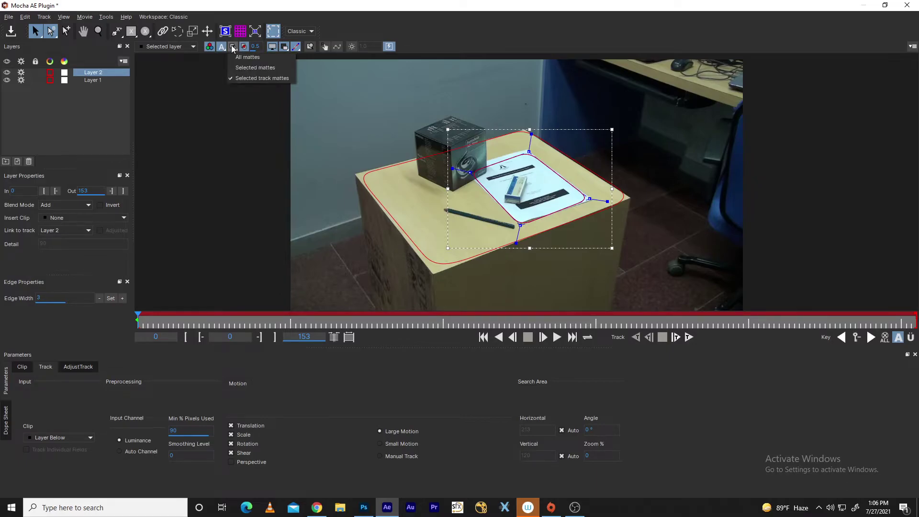
left_click(236, 56)
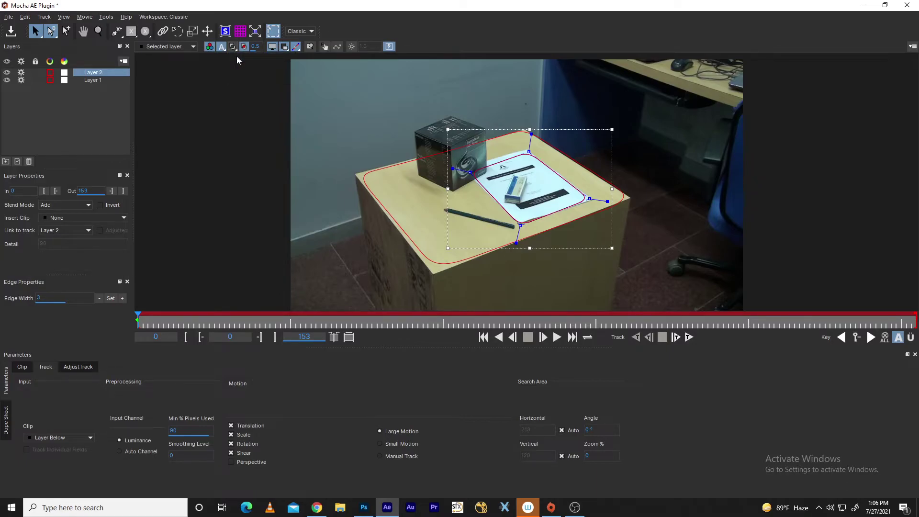
left_click(234, 46)
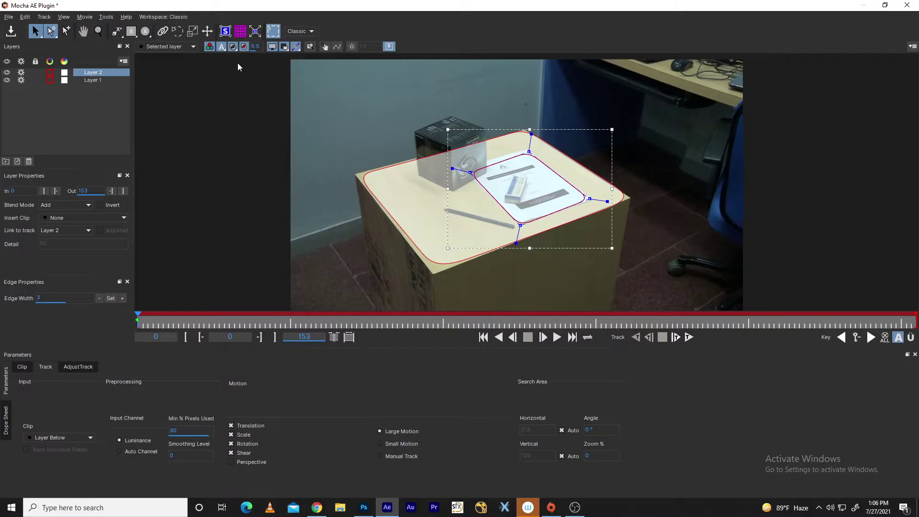
left_click(234, 50)
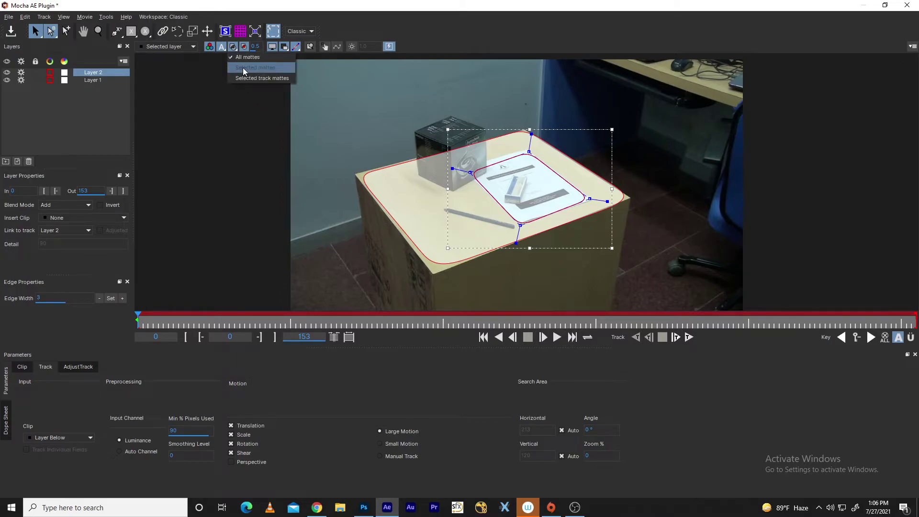
left_click(243, 67)
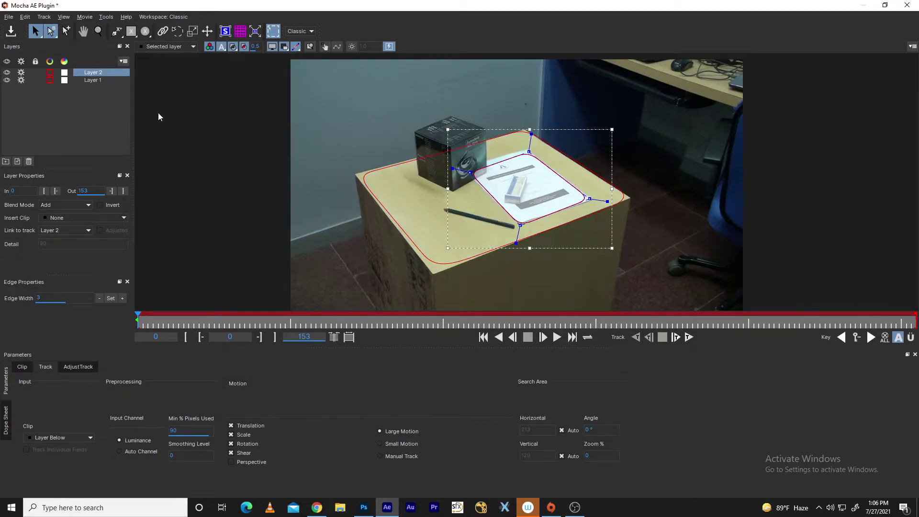
Step: Compare the selected matte overlay by alternating the selection between Layer 1 and Layer 2, ending on Layer 1
left_click(94, 80)
left_click(97, 73)
left_click(94, 81)
left_click(97, 72)
left_click(96, 80)
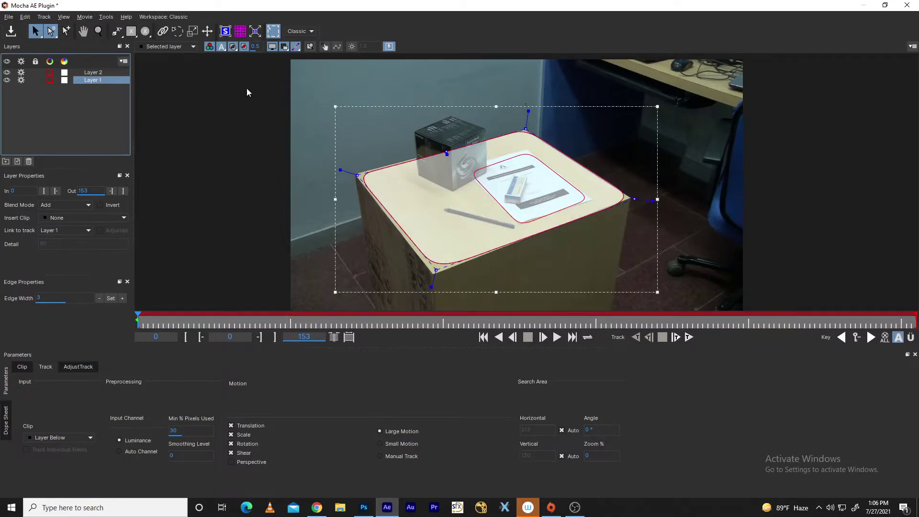
Step: Compare the viewer with the matte colour fill switched off and back on while Layer 1 is selected
left_click(244, 47)
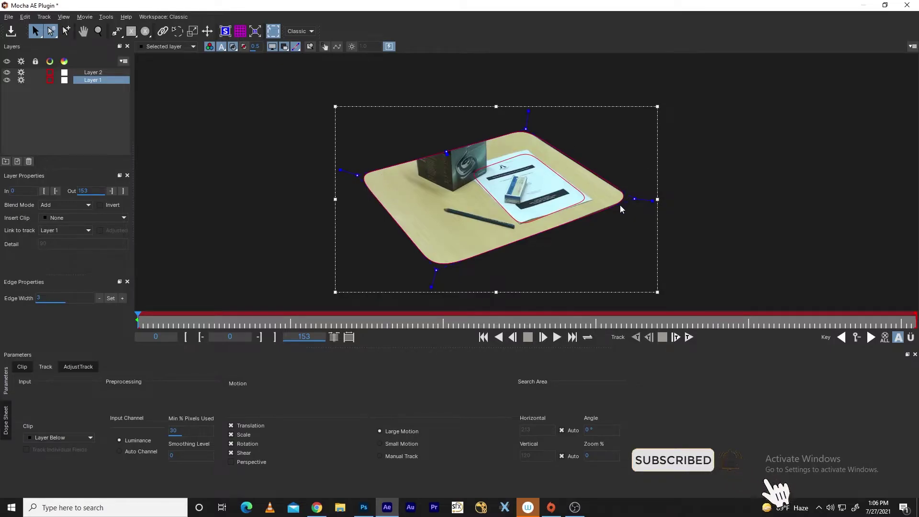
left_click(242, 47)
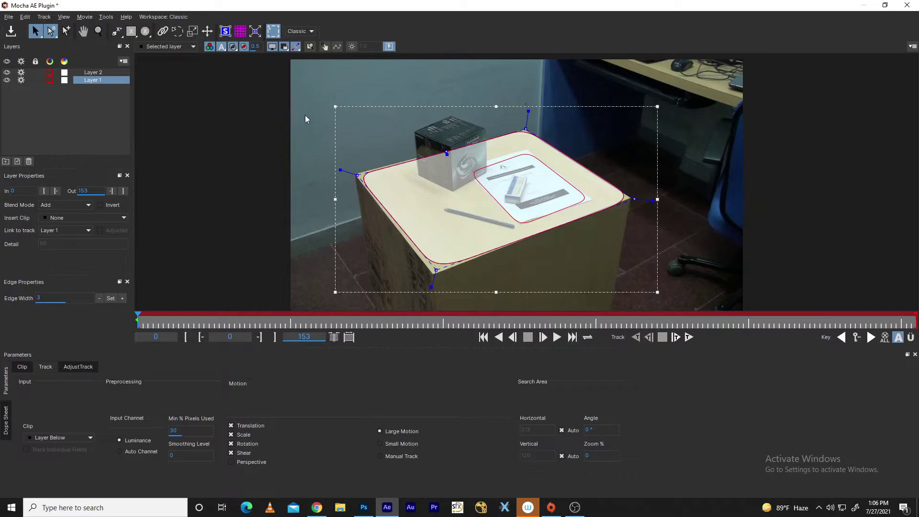
left_click(244, 47)
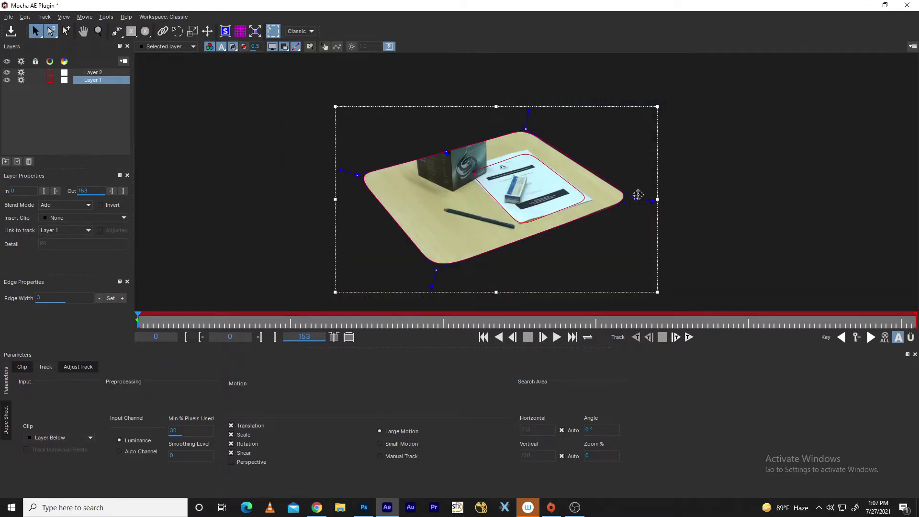
left_click(244, 47)
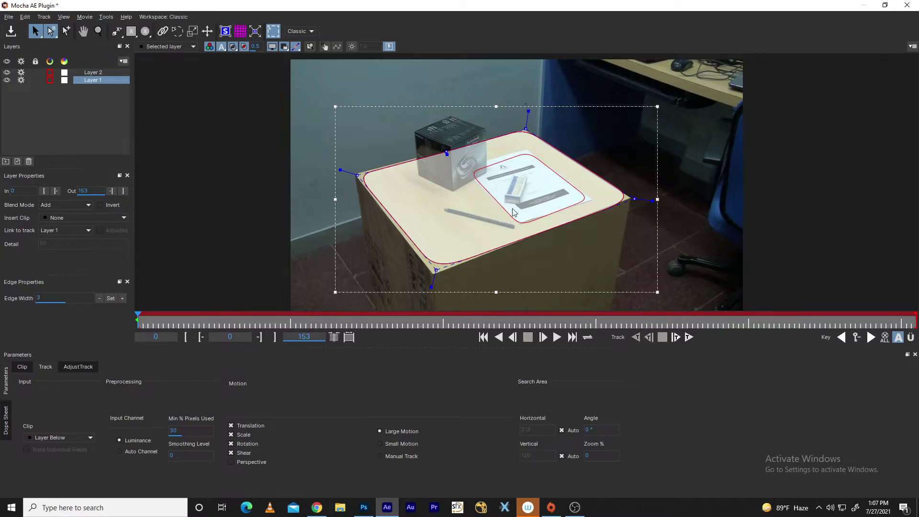
Step: Set Layer 1's matte colour to green and Layer 2's matte colour to the pinkish red #ff113c
left_click(64, 79)
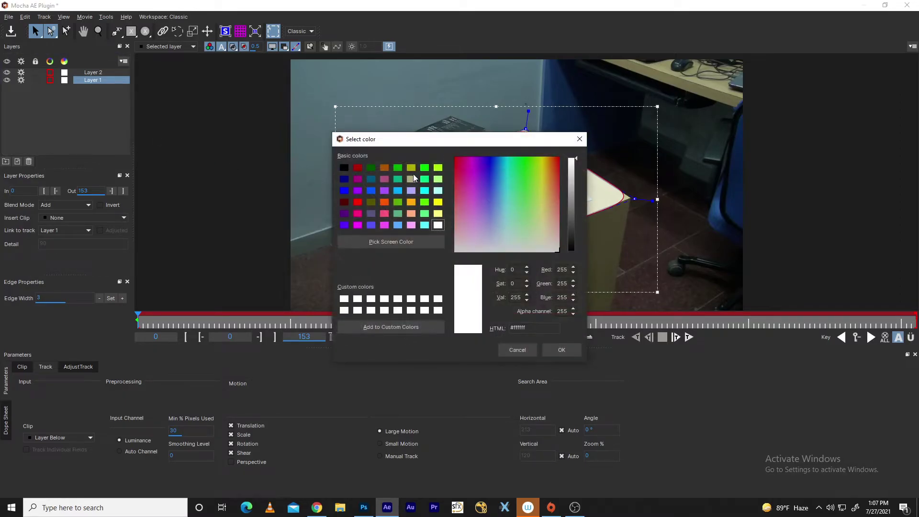
left_click(398, 168)
left_click(555, 348)
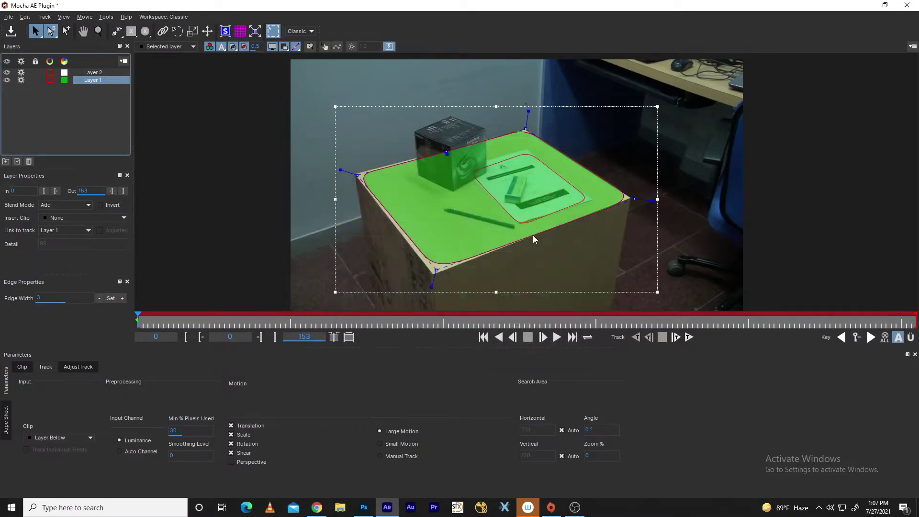
left_click(64, 73)
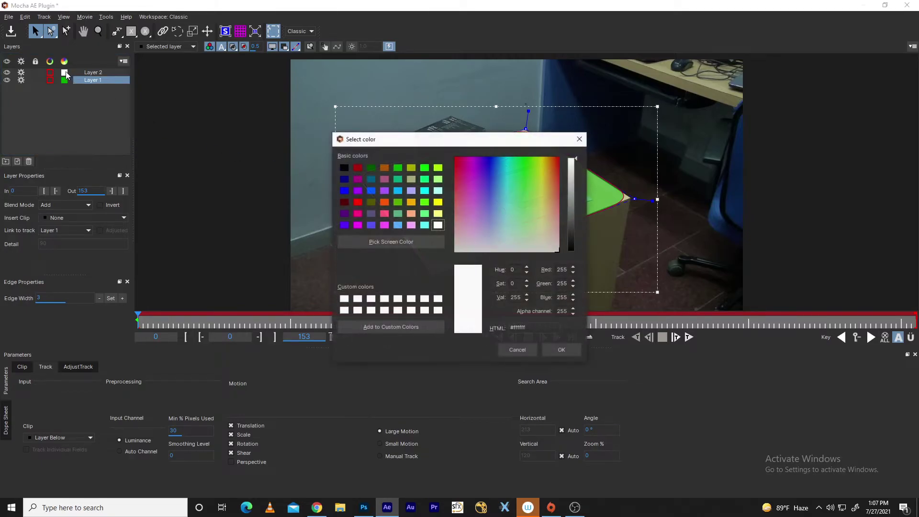
left_click(458, 164)
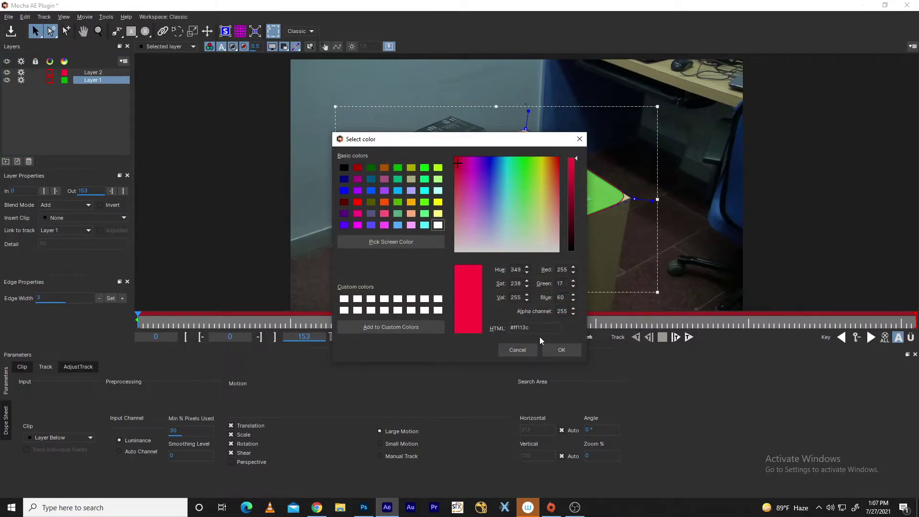
left_click(562, 349)
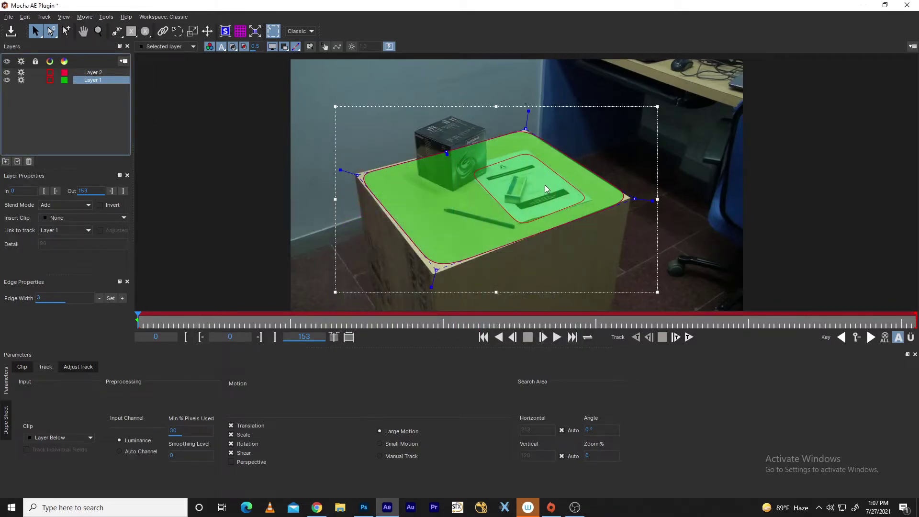
Step: Display the coloured mattes of both layers with Layer 1 selected, and lower the matte colour opacity to 0.41
left_click(92, 73)
left_click(94, 81)
left_click(244, 48)
left_click(255, 61)
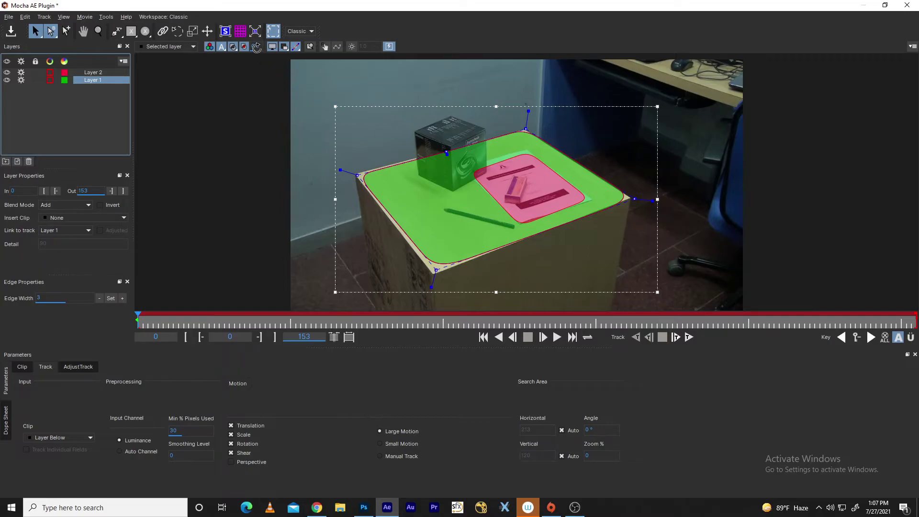
left_click_drag(300, 63, 281, 86)
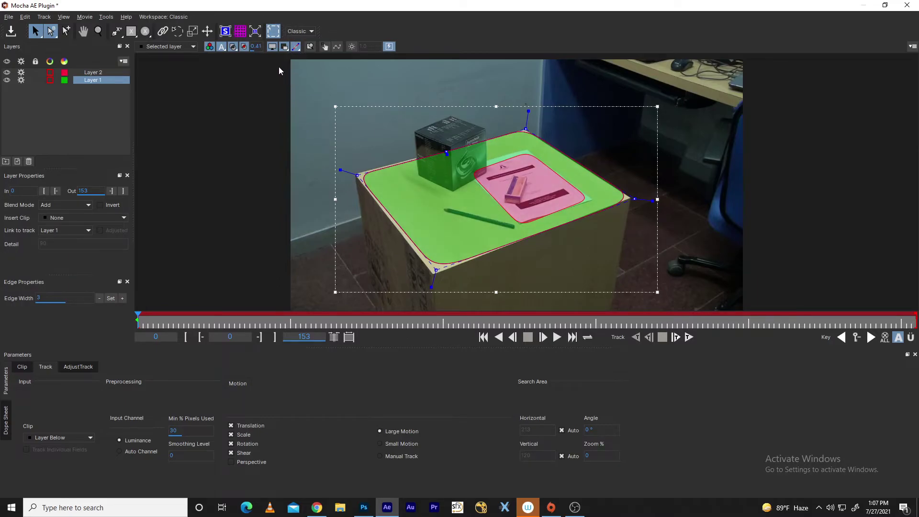
Step: Compare the viewer with the layer outlines hidden and shown several times, leaving them shown
left_click(273, 47)
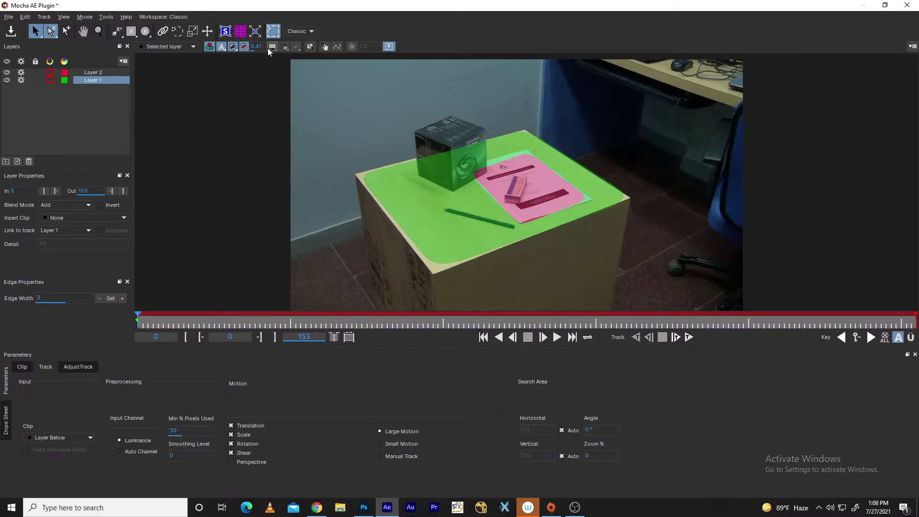
left_click(272, 46)
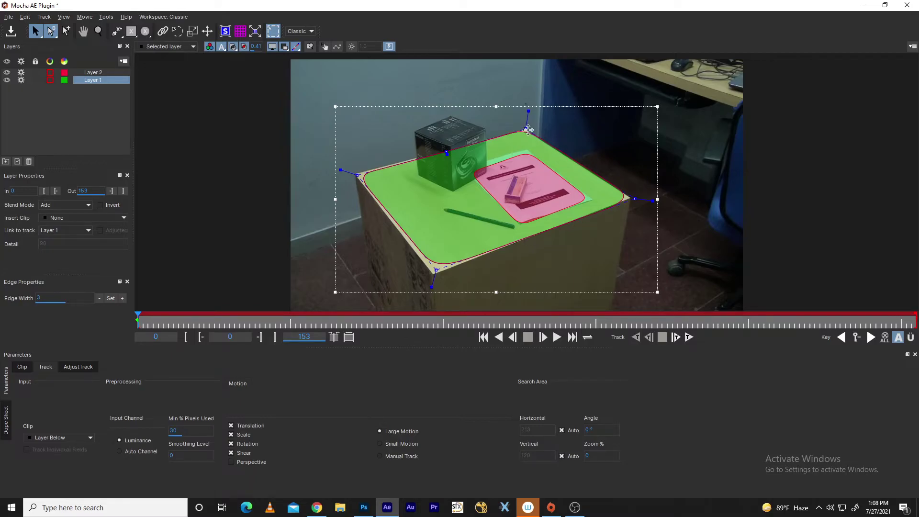
left_click(271, 47)
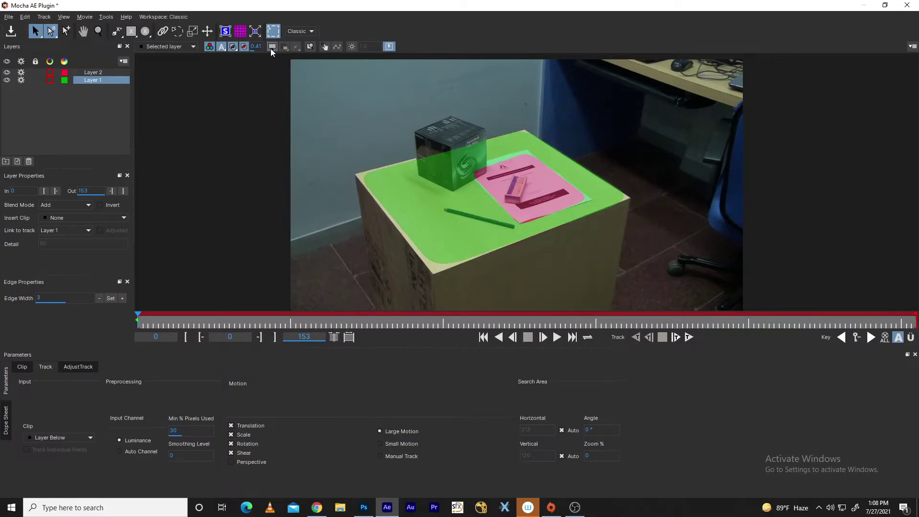
left_click(271, 47)
left_click(271, 48)
left_click(271, 48)
left_click(271, 48)
left_click(271, 48)
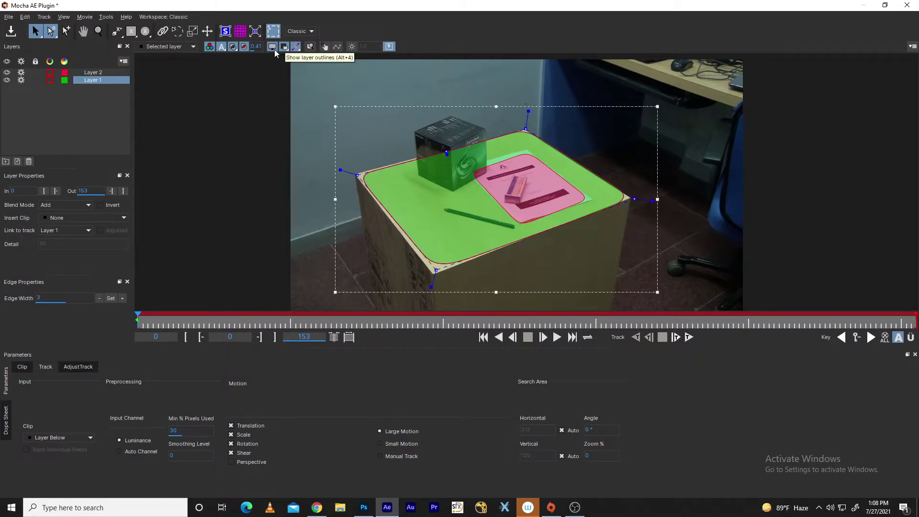
Step: Preview the splines of the selected layer only, select Layer 2, and display the splines of all layers again
left_click(285, 48)
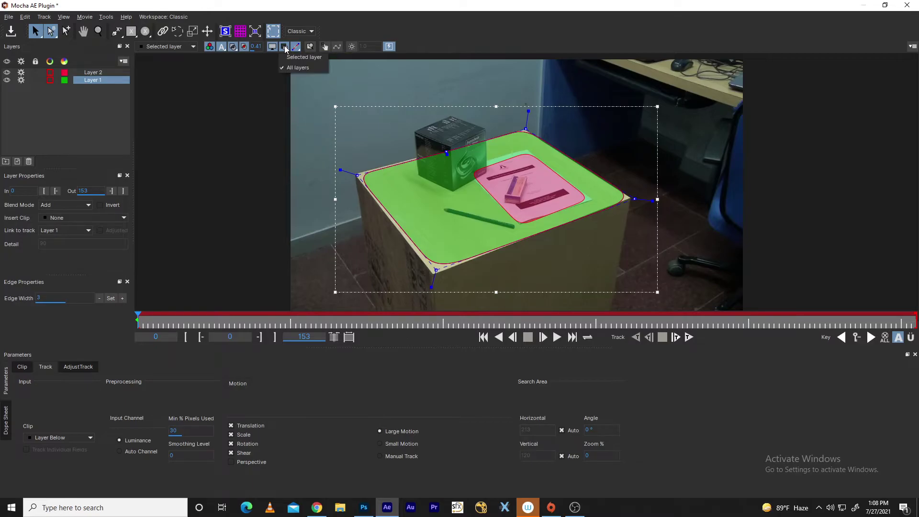
left_click(292, 56)
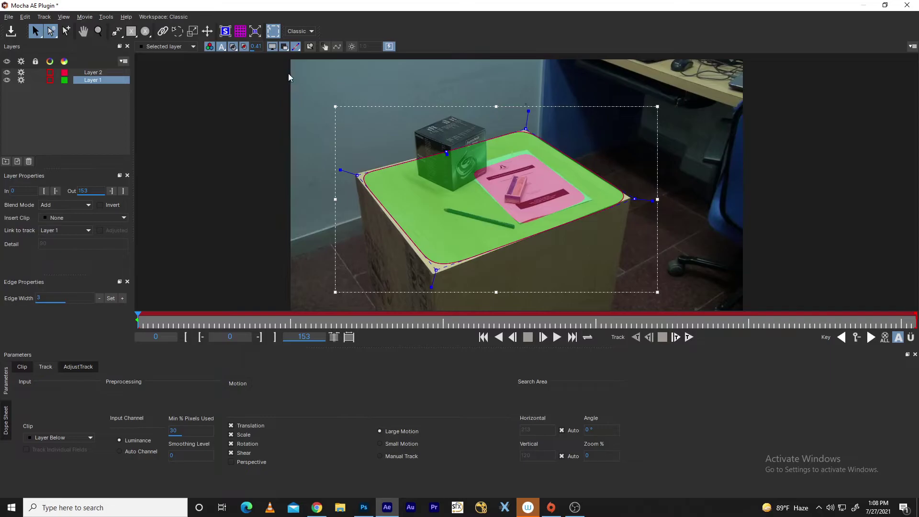
left_click(285, 44)
left_click(285, 47)
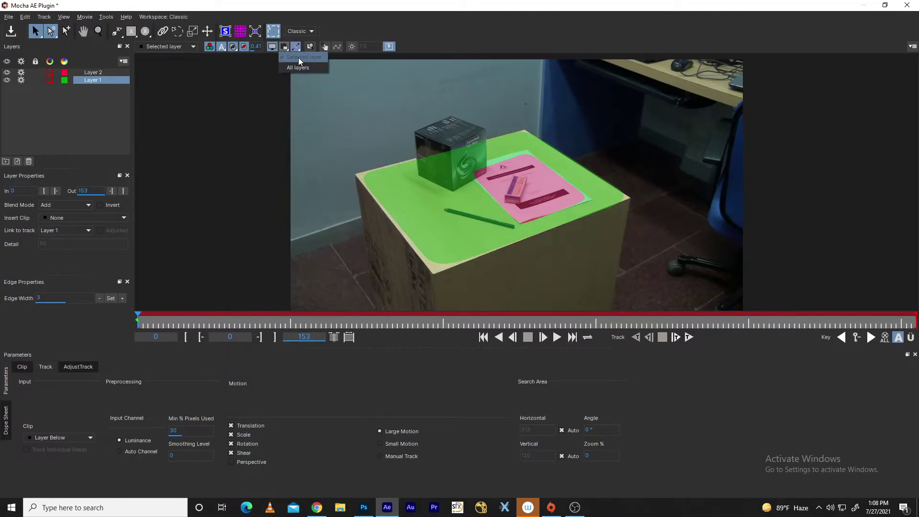
left_click(297, 58)
left_click(104, 73)
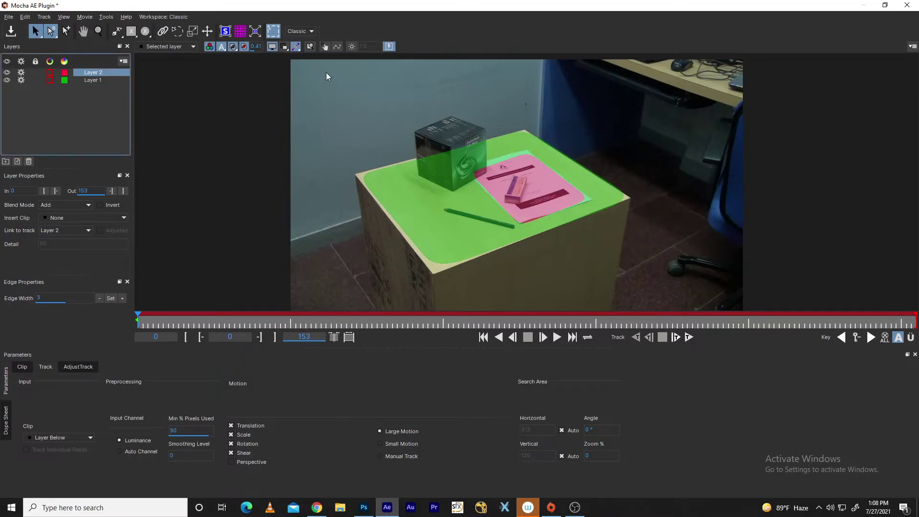
left_click(285, 46)
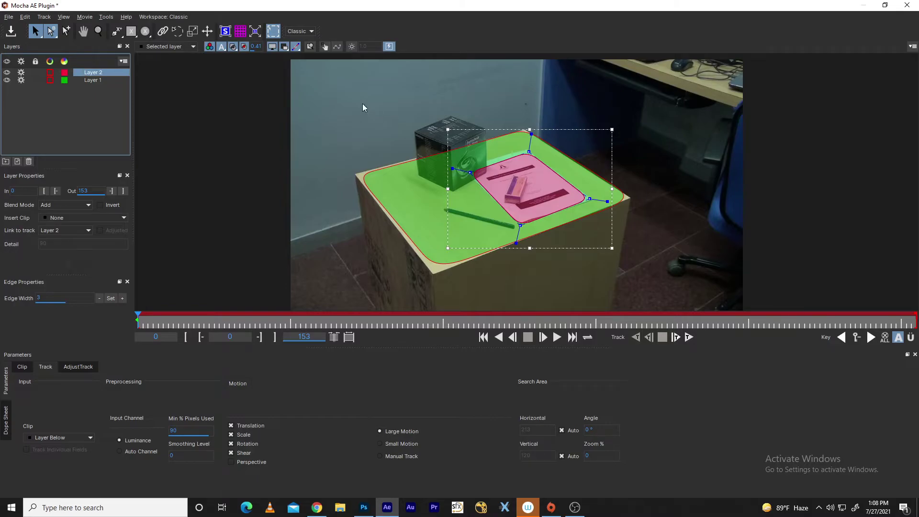
Step: Compare the viewer with the spline tangents hidden and shown repeatedly for Layer 2
left_click(293, 47)
left_click(293, 48)
left_click(292, 47)
left_click(292, 46)
left_click(292, 46)
left_click(291, 46)
left_click(292, 46)
left_click(292, 46)
left_click(292, 46)
left_click(291, 45)
left_click(291, 45)
left_click(291, 45)
Step: Rename Layer 1, the tabletop spline, as "table top"
left_click(93, 81)
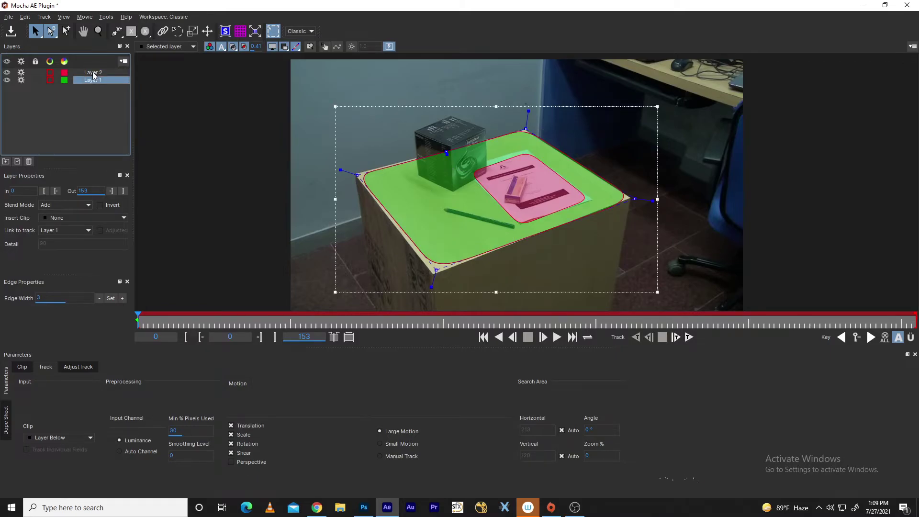
double_click(93, 81)
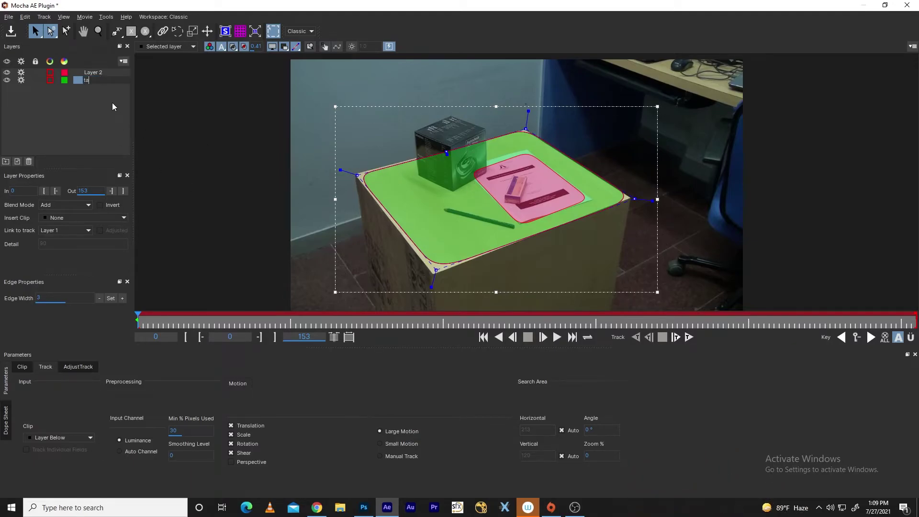
key("Return")
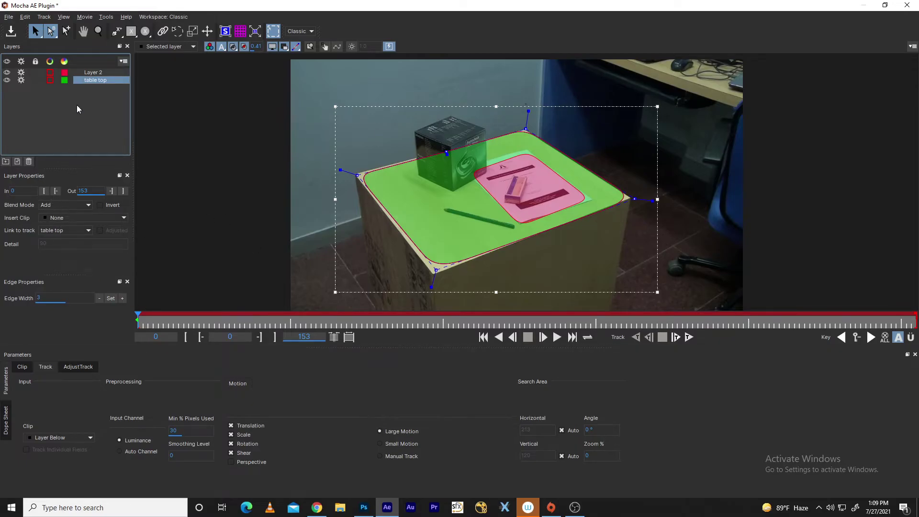
Step: Preview Layer 2 with the Subtract blend mode and set its blend mode back to Add
left_click(93, 72)
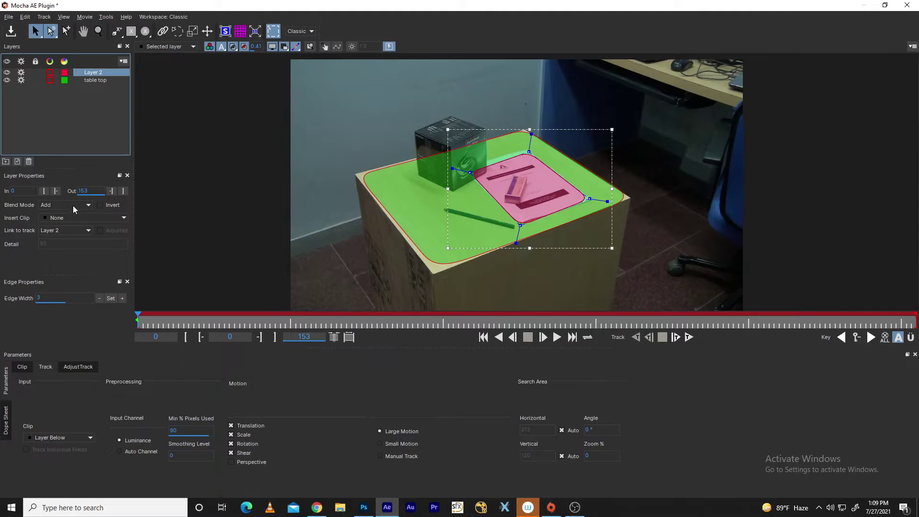
left_click(56, 205)
left_click(59, 221)
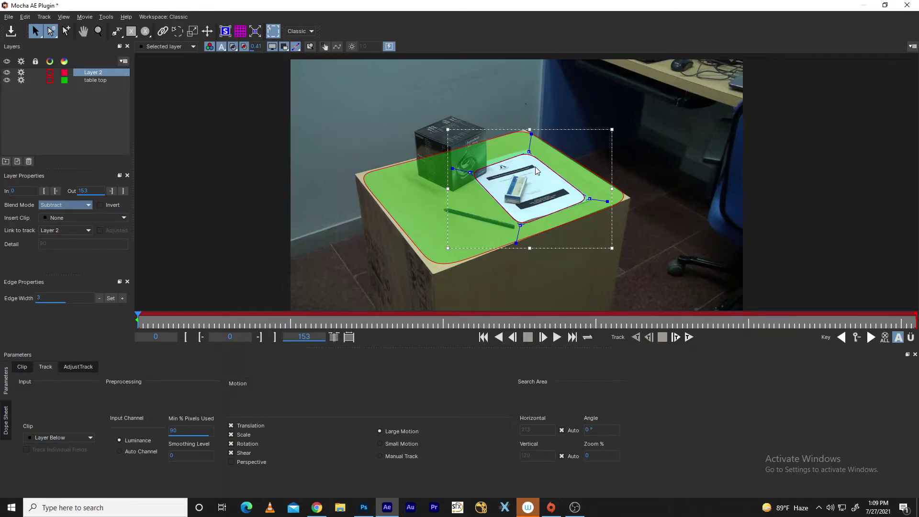
left_click(65, 203)
left_click(62, 212)
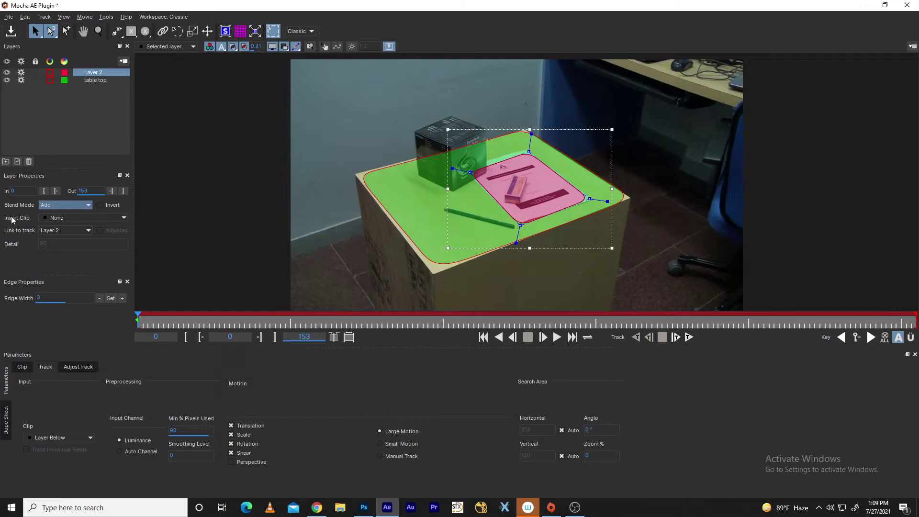
Step: Preview the Grid8x8 insert clip on Layer 2 and set the insert clip back to None
left_click(62, 218)
left_click(72, 248)
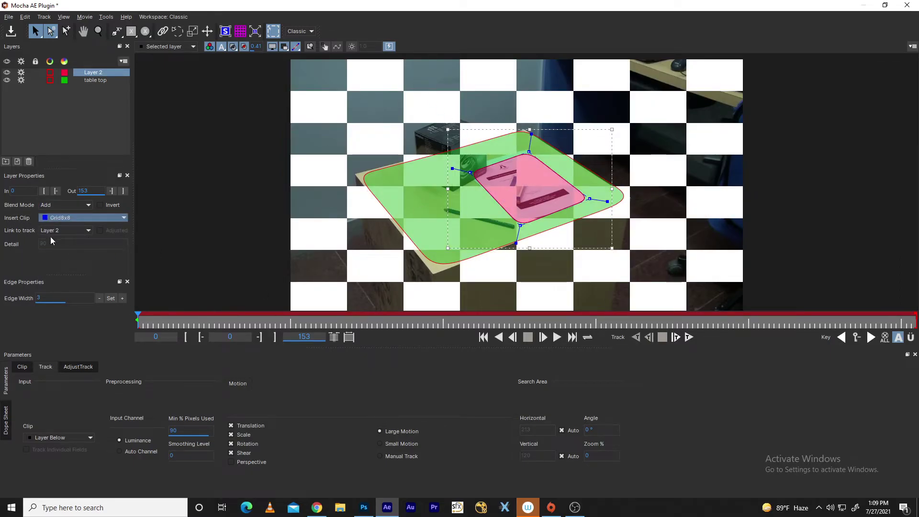
left_click(77, 218)
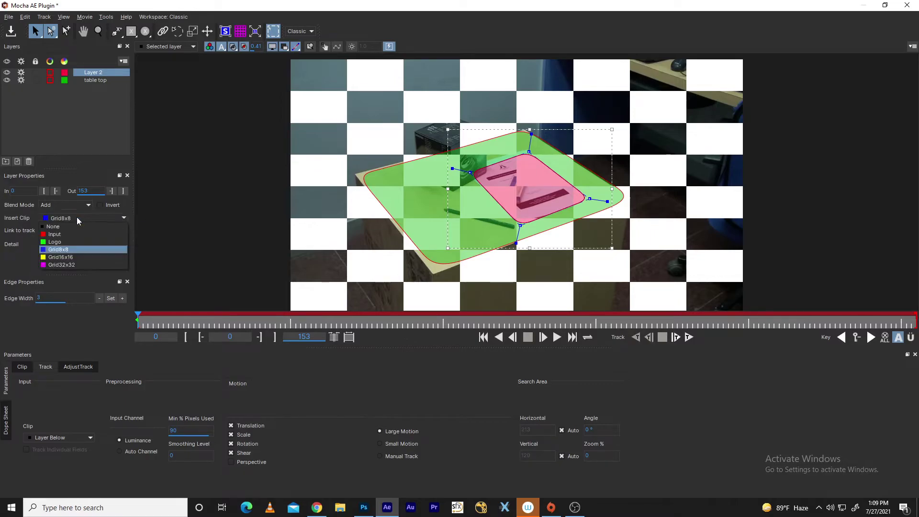
left_click(74, 224)
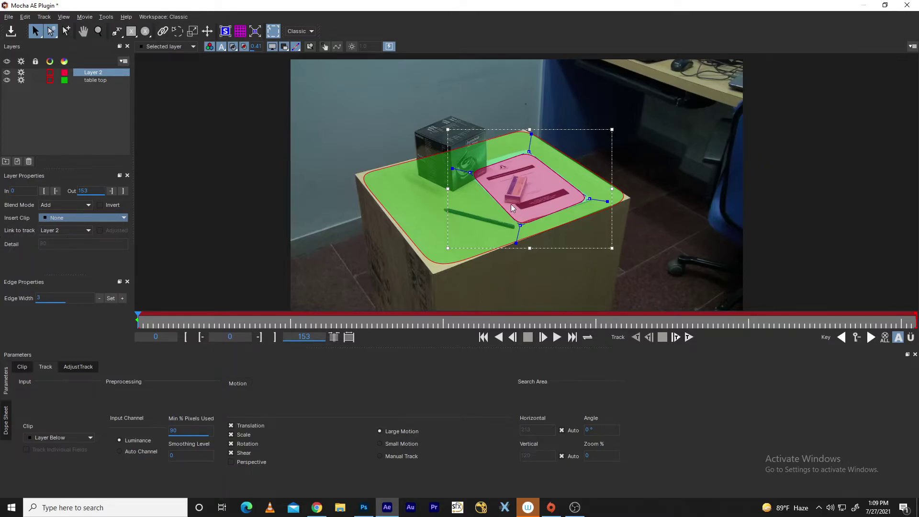
Step: Review the link-to-track choices for Layer 2 and scrub the footage between its first and last frames
left_click(63, 231)
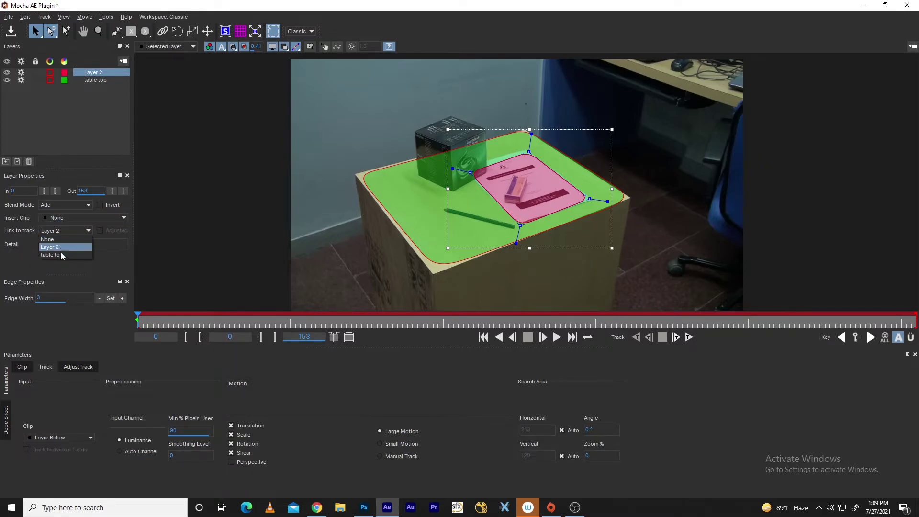
left_click(126, 258)
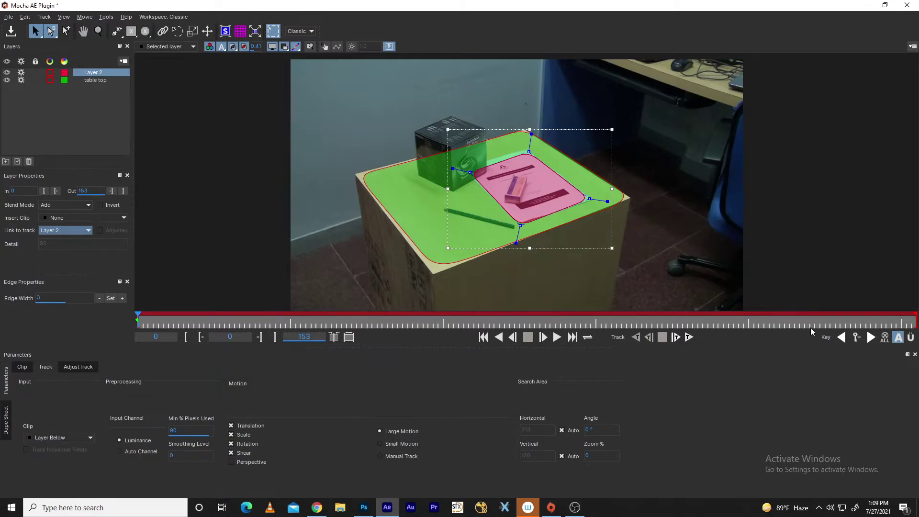
left_click(164, 320)
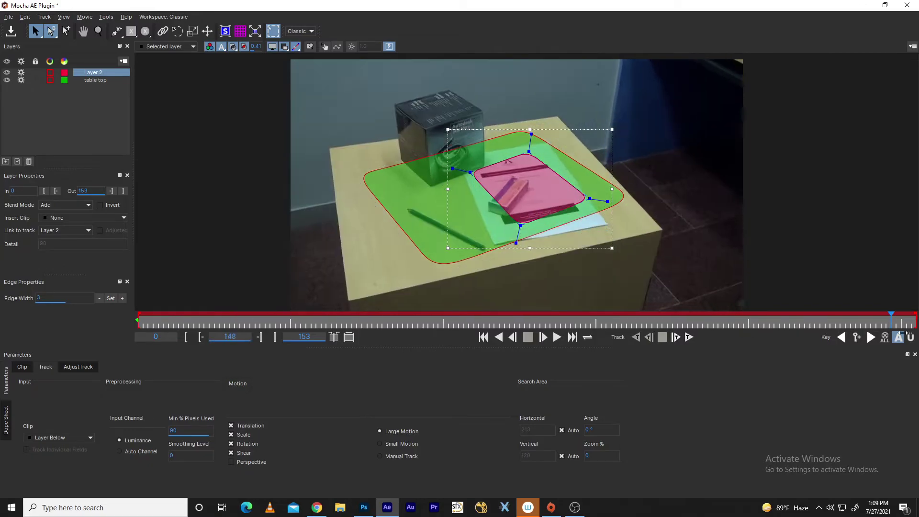
left_click_drag(171, 318, 81, 331)
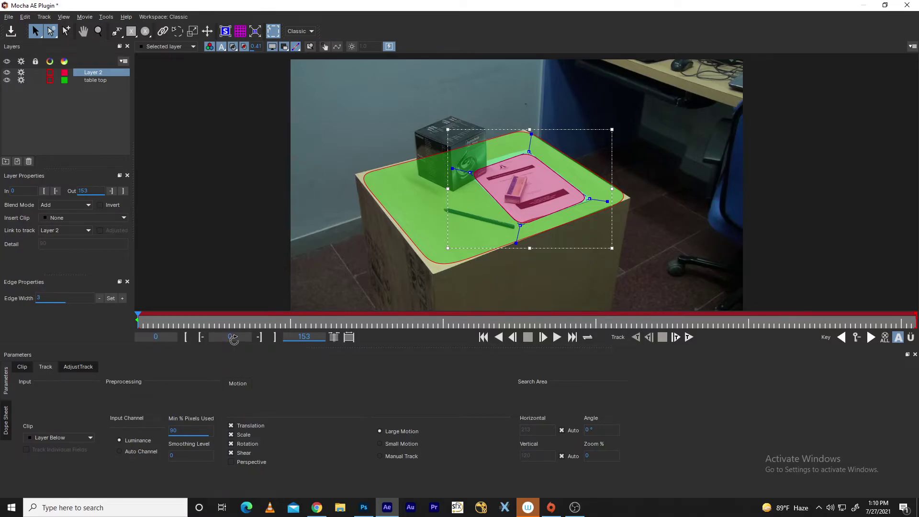
left_click_drag(172, 325, 916, 335)
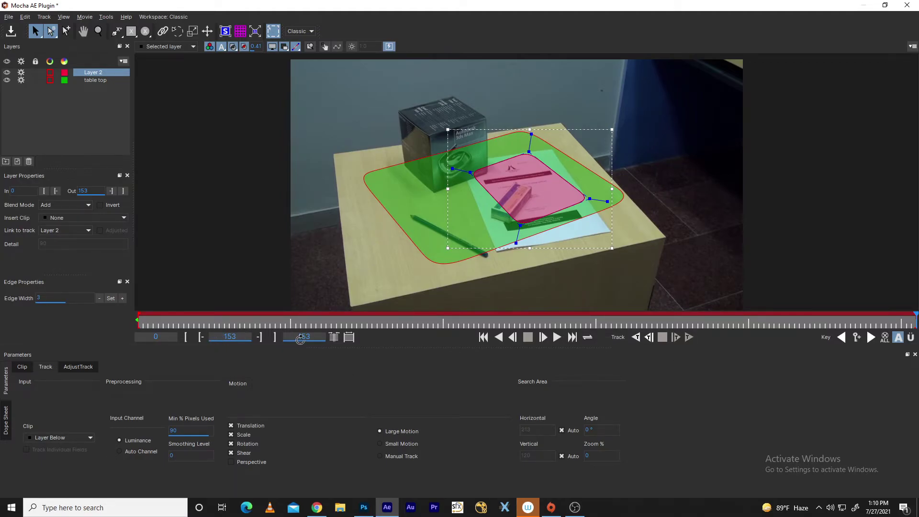
Step: Set Layer 2's out point to frame 60, preview the timeline zoomed to that range, and restore the full timeline view
left_click_drag(819, 325, 440, 331)
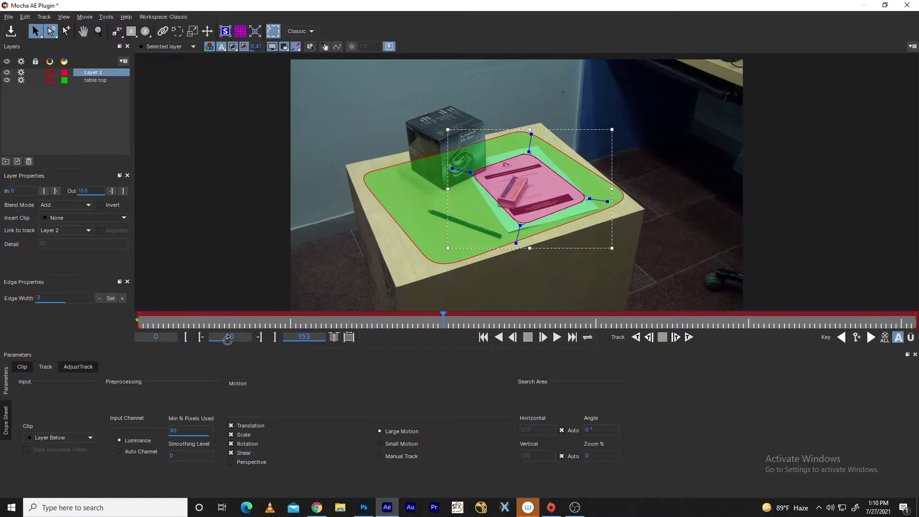
left_click(274, 340)
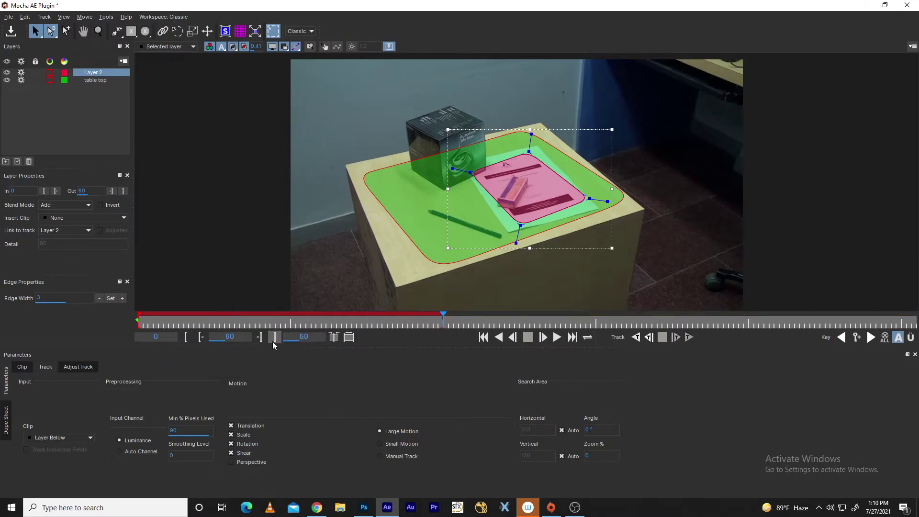
mouse_move(441, 325)
left_mouse_down()
mouse_move(158, 325)
mouse_move(442, 329)
left_mouse_up()
left_click(329, 338)
left_click_drag(176, 319, 262, 358)
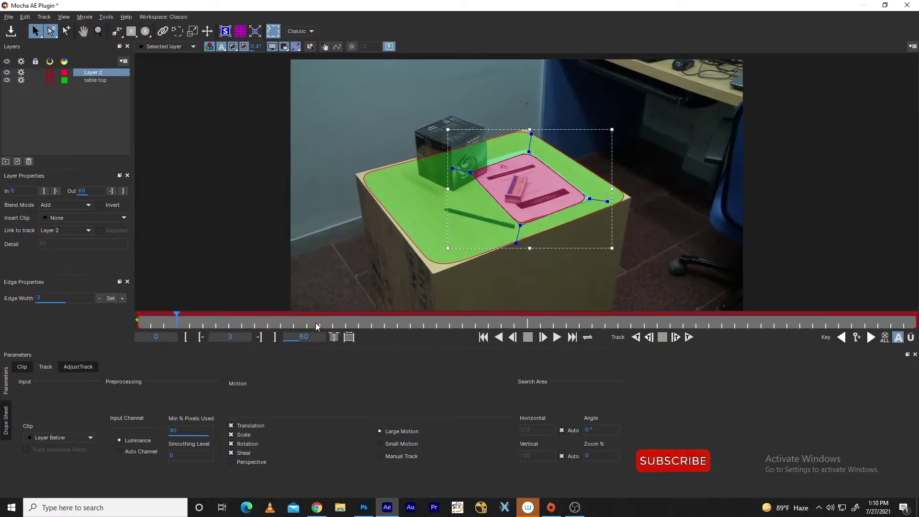
left_click(352, 341)
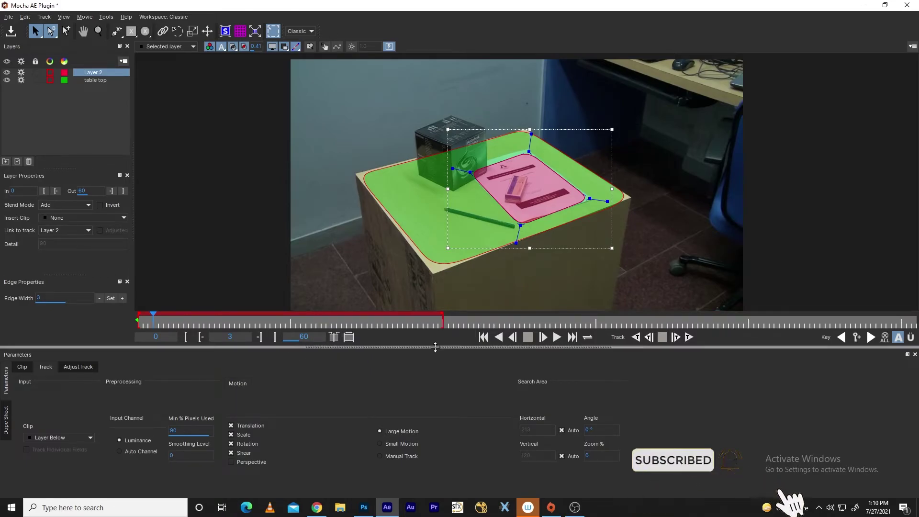
Step: Try Layer 2's out point at frame 3, set it back to frame 153, and return to frame 0
left_click(275, 338)
left_click_drag(154, 320, 915, 327)
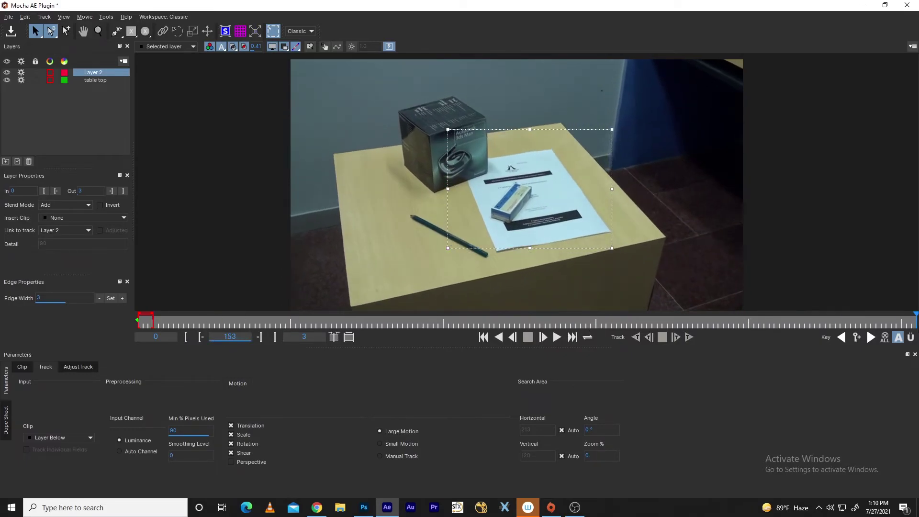
left_click(274, 337)
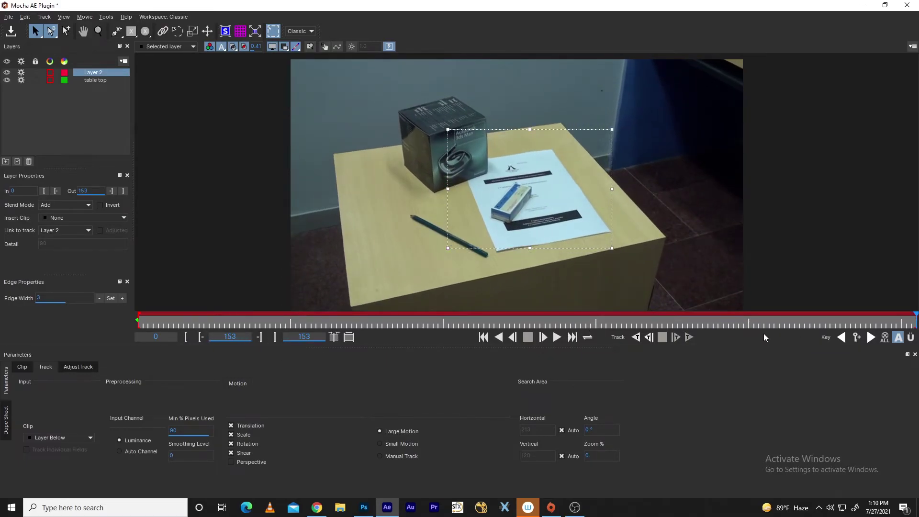
left_click_drag(767, 325, 89, 339)
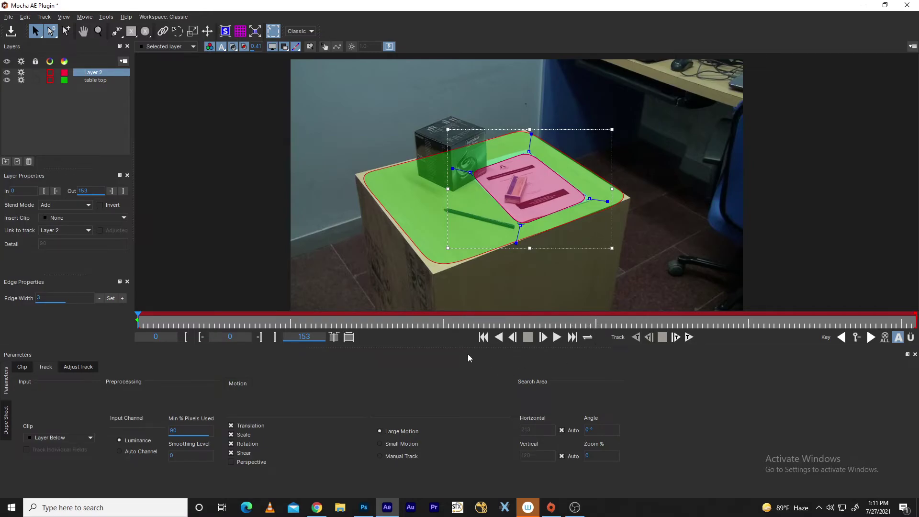
Step: Play the clip forward and in reverse, stopping playback each time
left_click(557, 336)
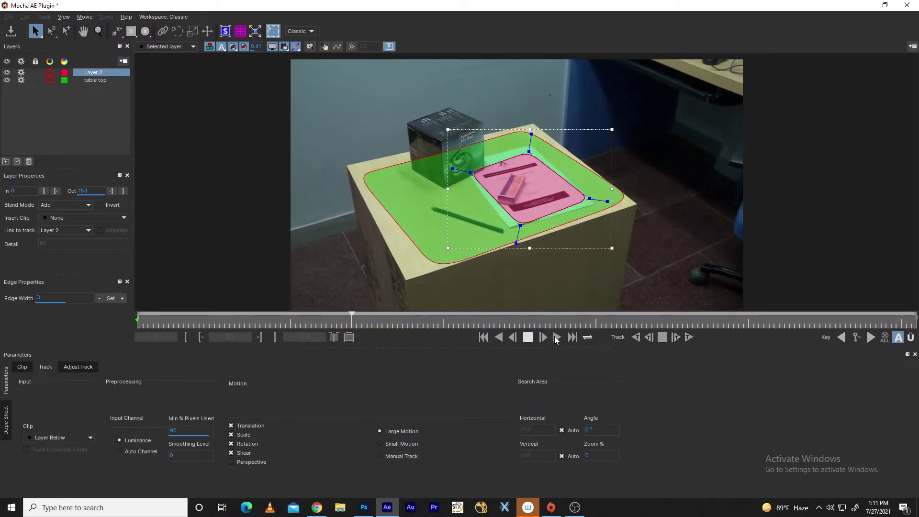
left_click(528, 337)
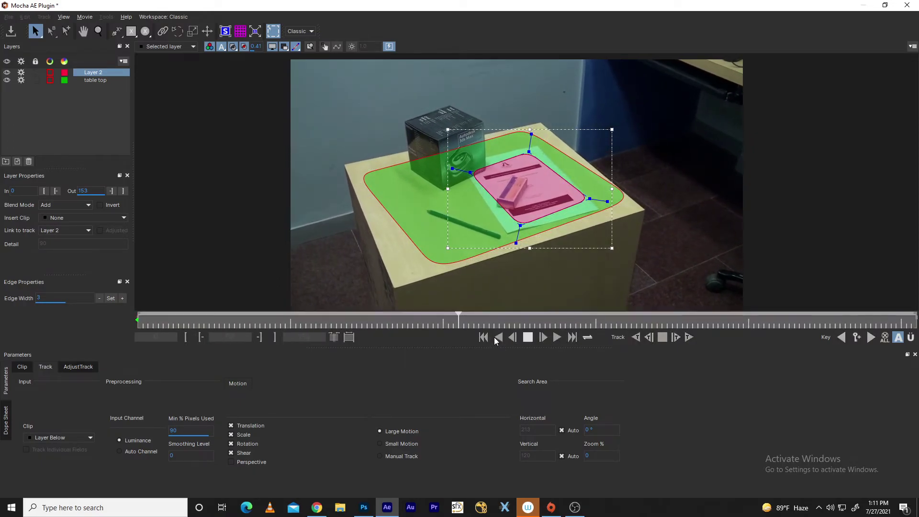
left_click(529, 337)
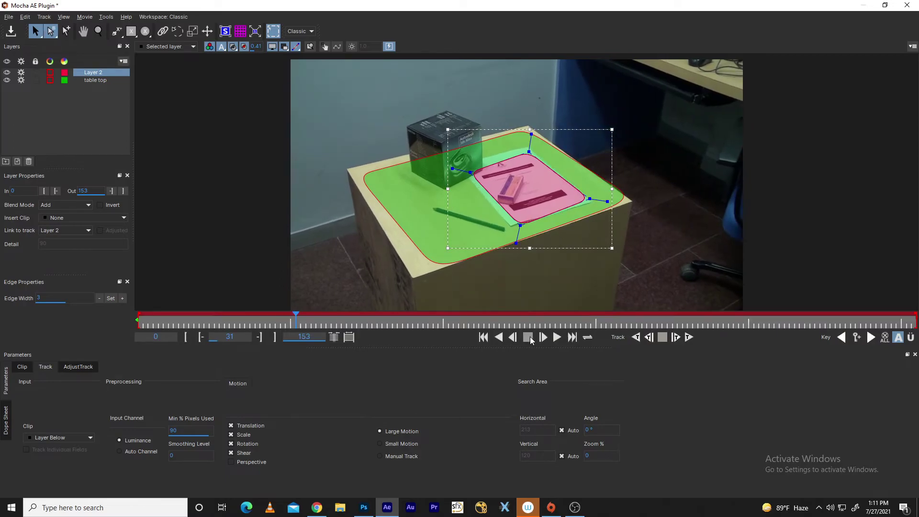
Step: Jump to the clip's first and last frames and step backward through the frames near the end
left_click(483, 337)
left_click(572, 337)
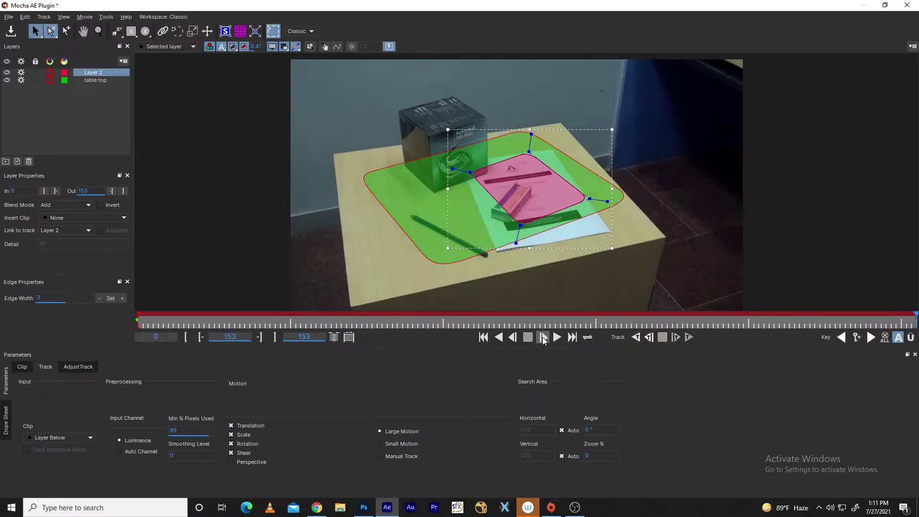
left_click(512, 337)
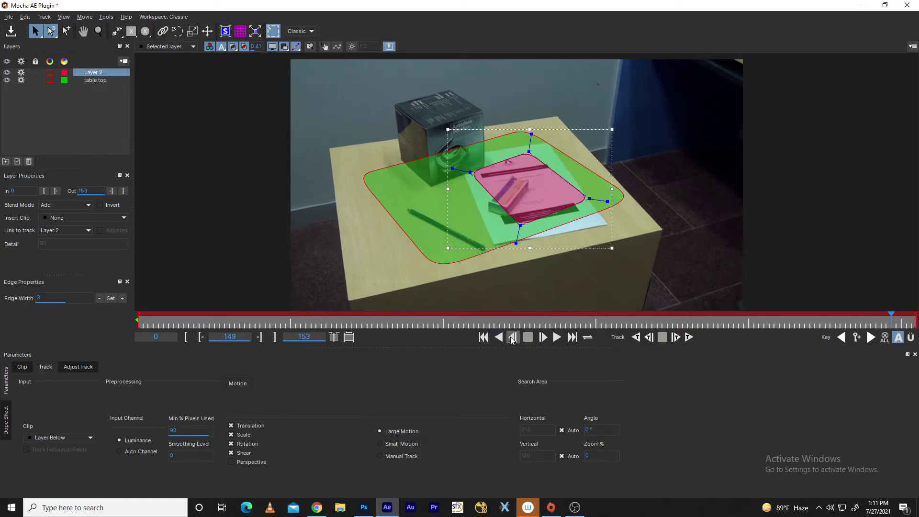
left_click(511, 337)
left_click(511, 338)
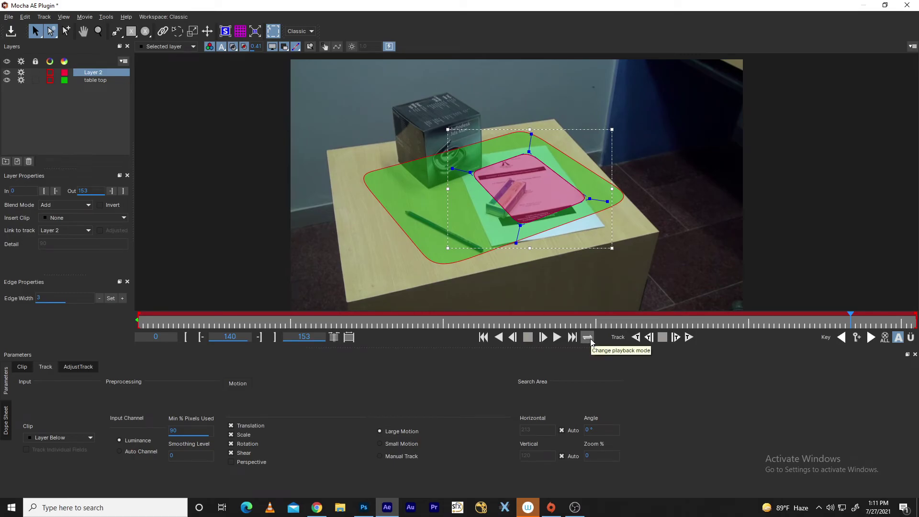
left_click(512, 337)
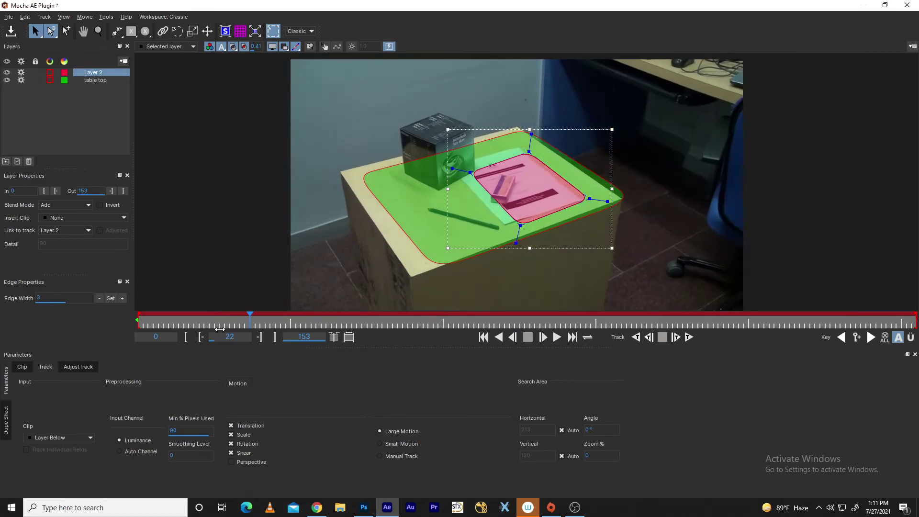
Step: Compare the playback modes by playing the clip in each, and return to frame 0
left_click(557, 338)
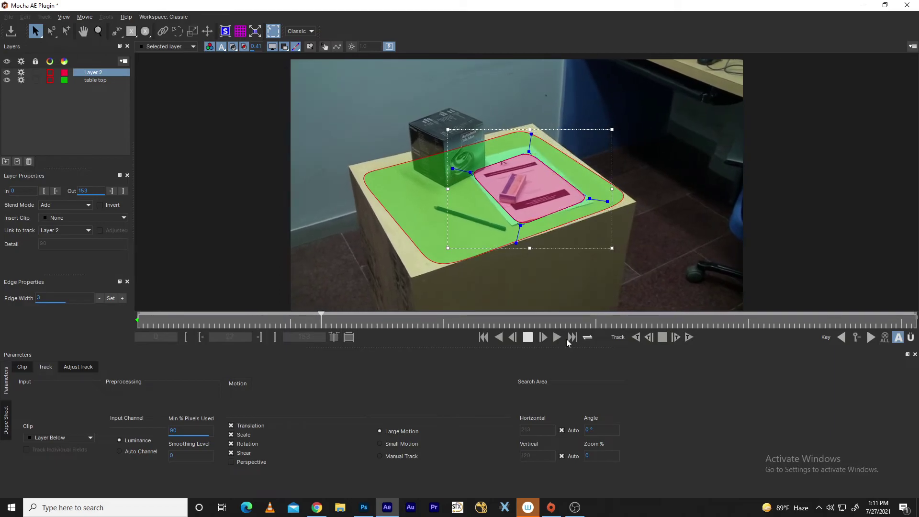
left_click(588, 338)
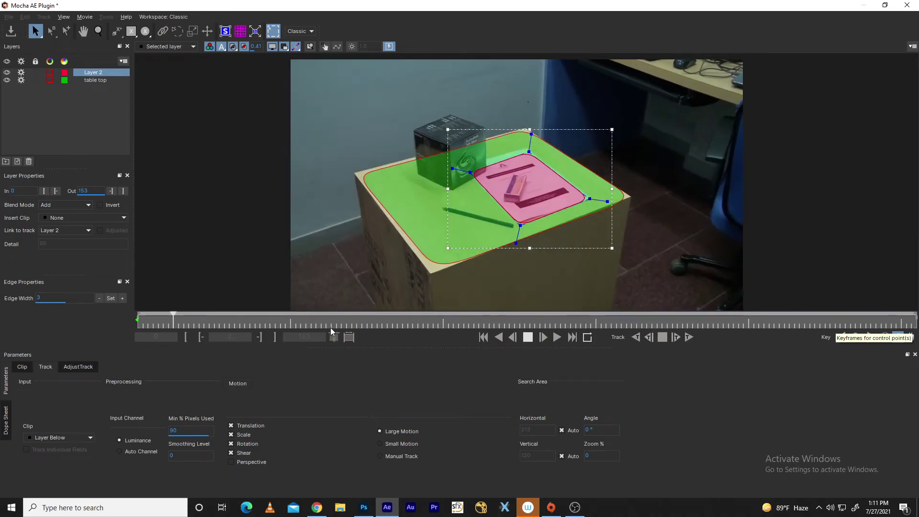
left_click(527, 337)
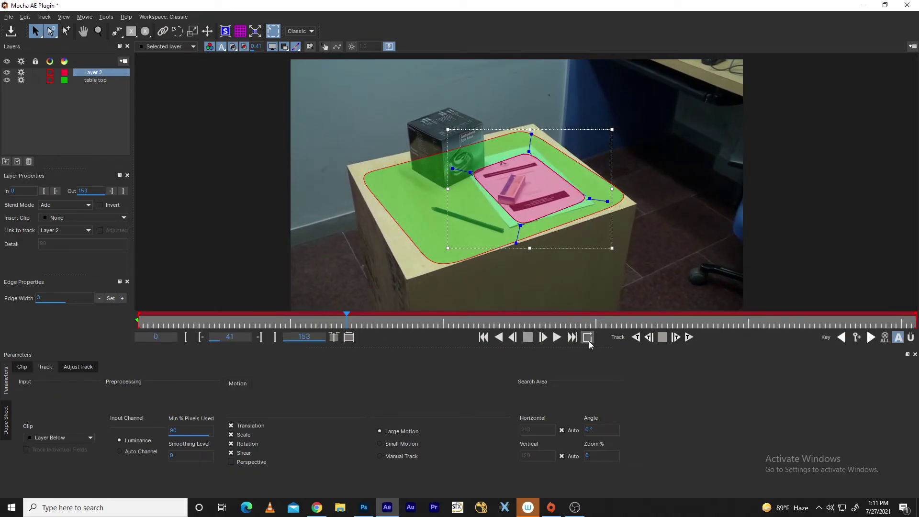
left_click_drag(414, 325, 912, 332)
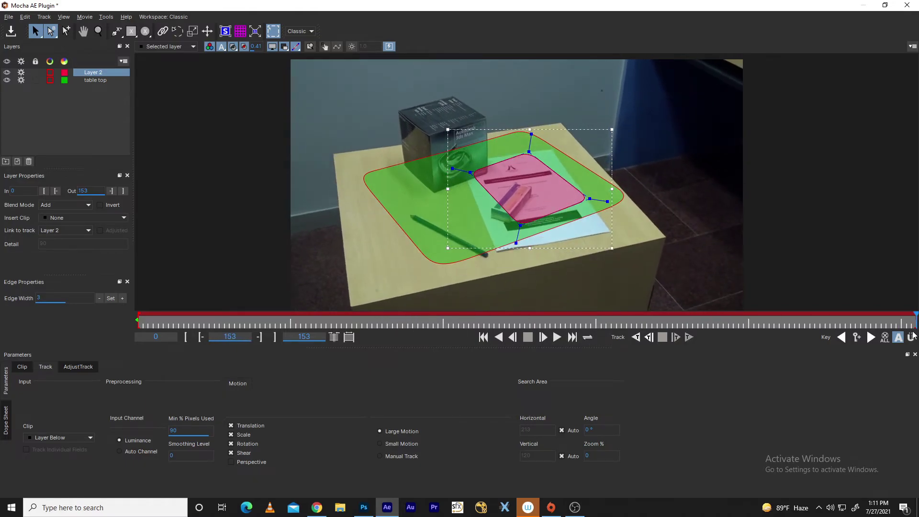
left_click(555, 337)
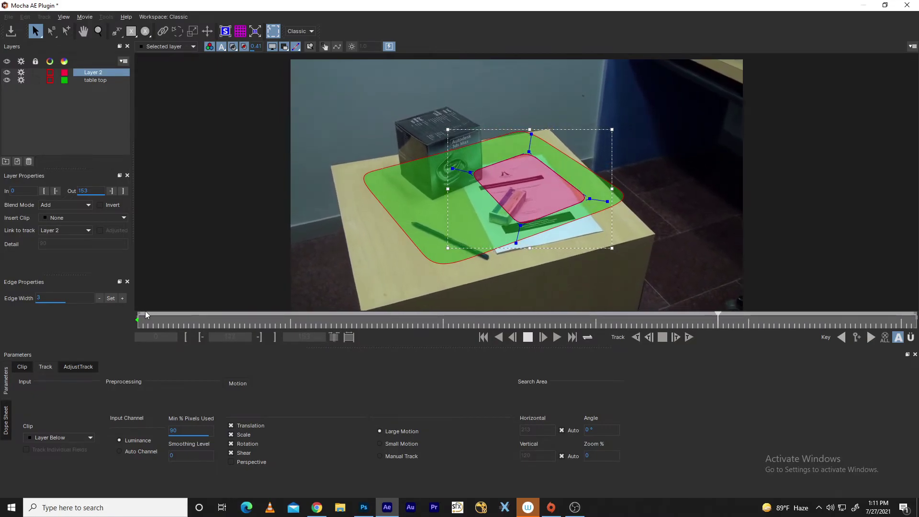
left_click(528, 339)
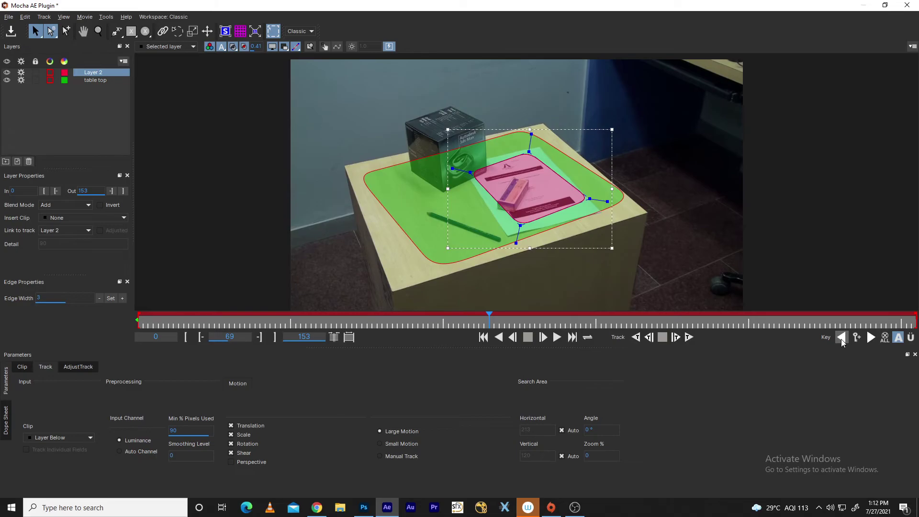
left_click_drag(490, 323, 138, 323)
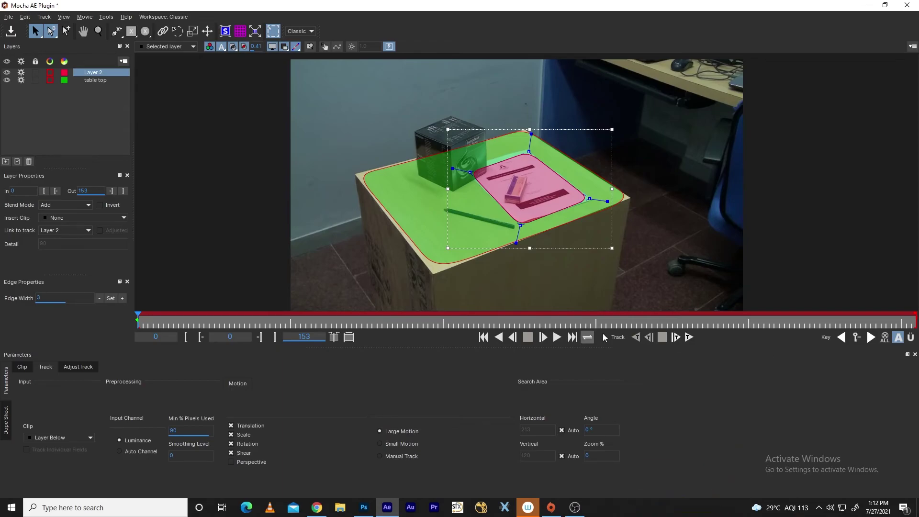
Step: Compare the Clip, Track and AdjustTrack parameters, finishing on the Clip parameters at frame 0
left_click(897, 338)
left_click(23, 368)
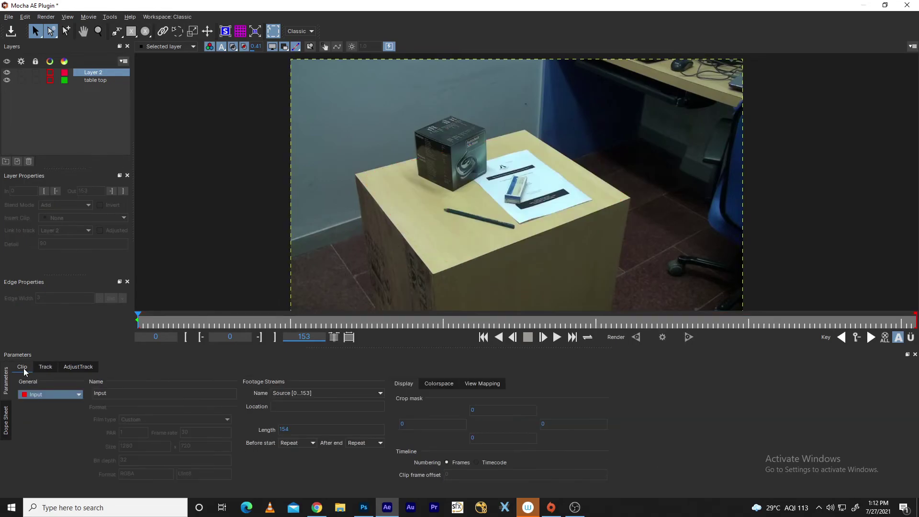
left_click(74, 367)
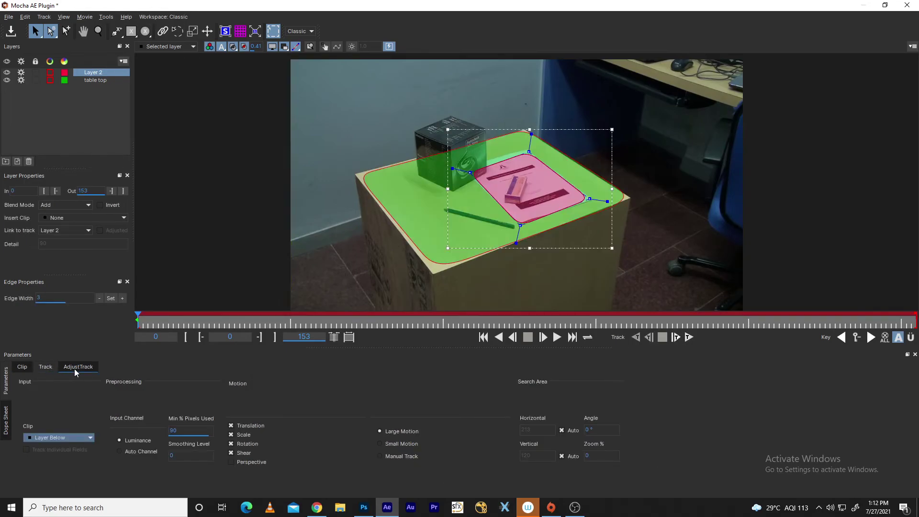
left_click(23, 369)
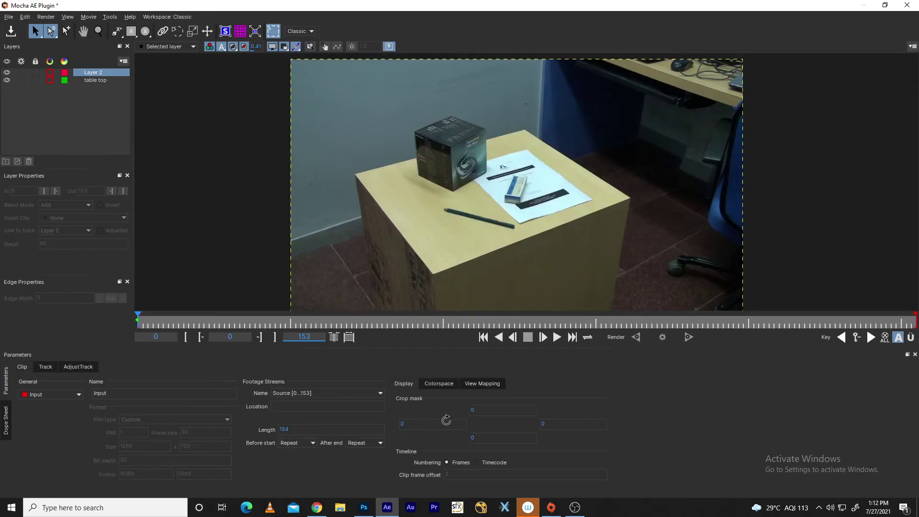
left_click(70, 368)
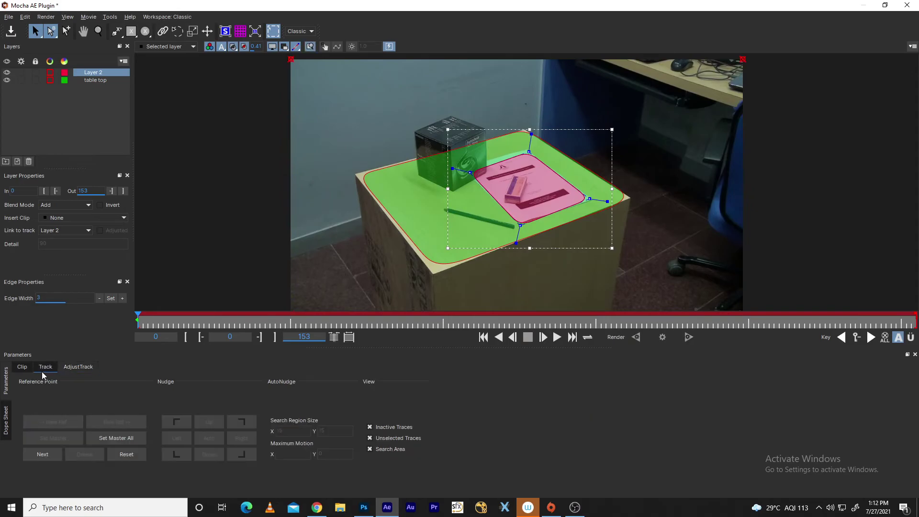
left_click(24, 367)
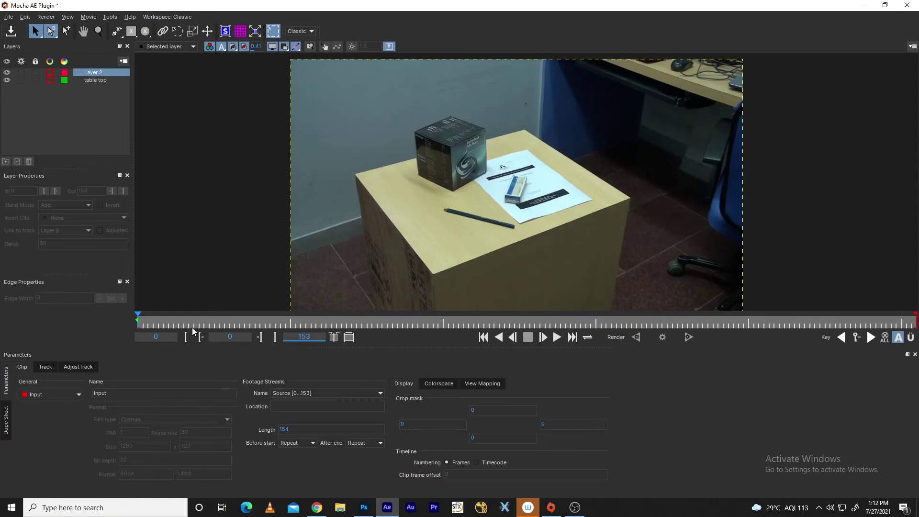
left_click_drag(295, 323, 109, 322)
Step: Examine the dope sheet for the clips and both layers and return to the clip parameters
left_click(5, 424)
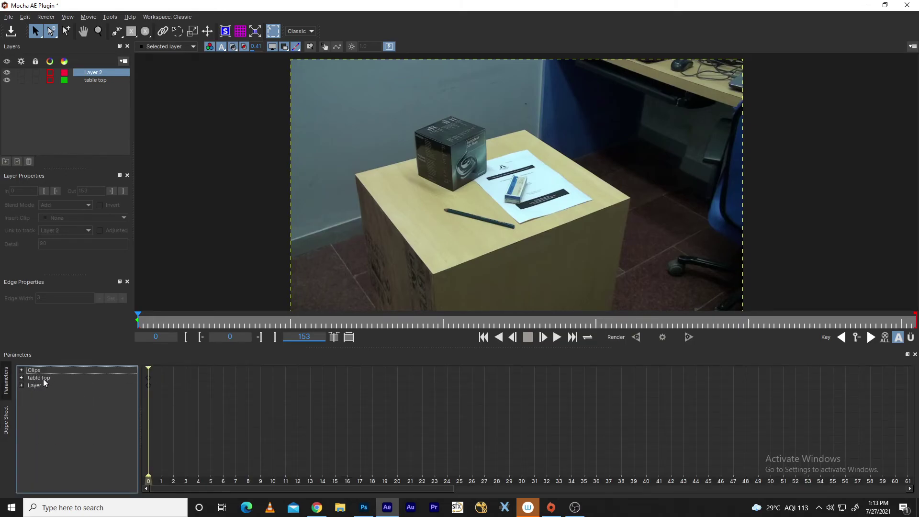
left_click(151, 369)
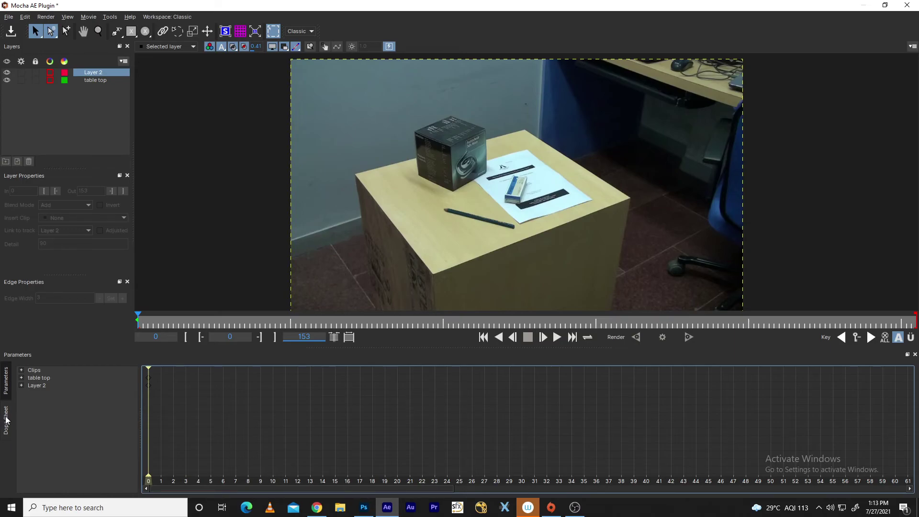
left_click(7, 390)
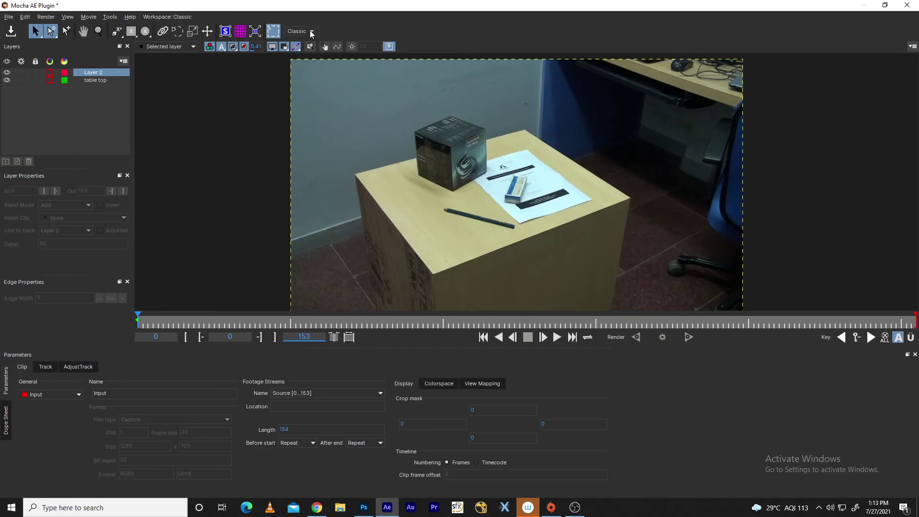
Step: Preview the Essentials workspace layout and return to the Classic workspace
left_click(311, 32)
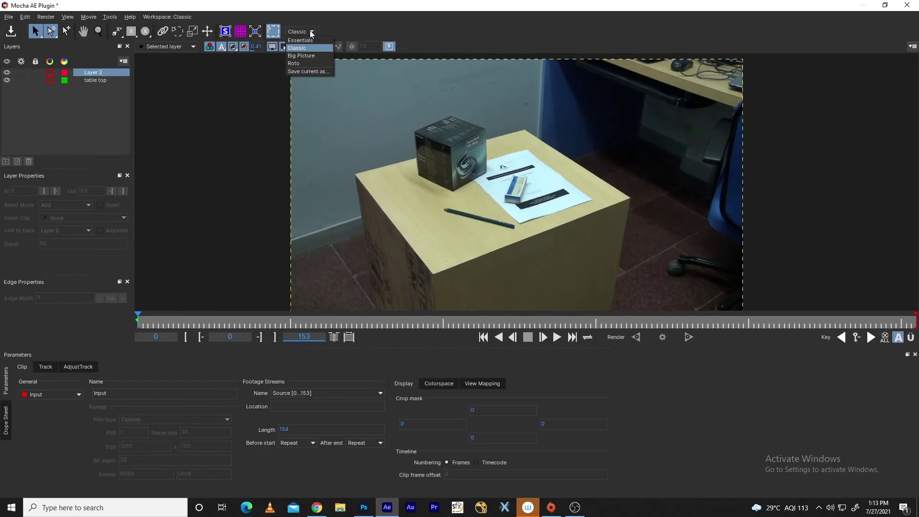
left_click(311, 39)
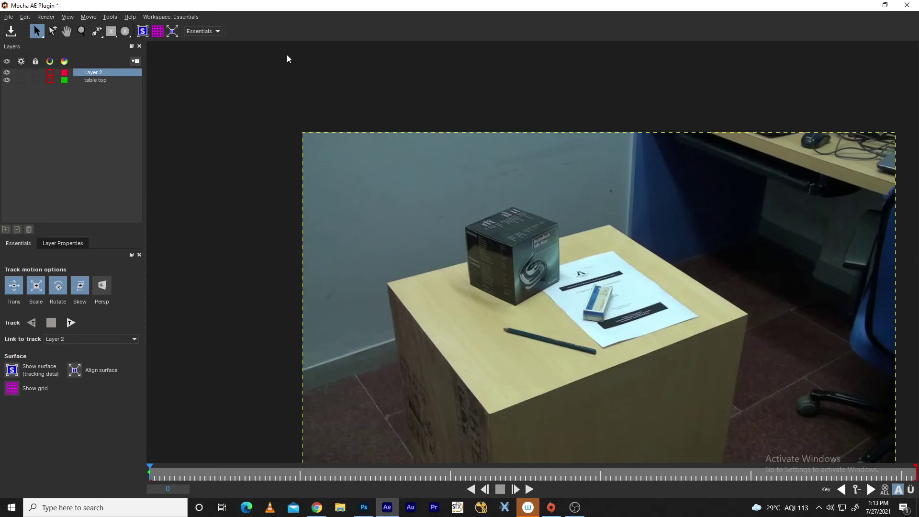
left_click(210, 31)
left_click(203, 48)
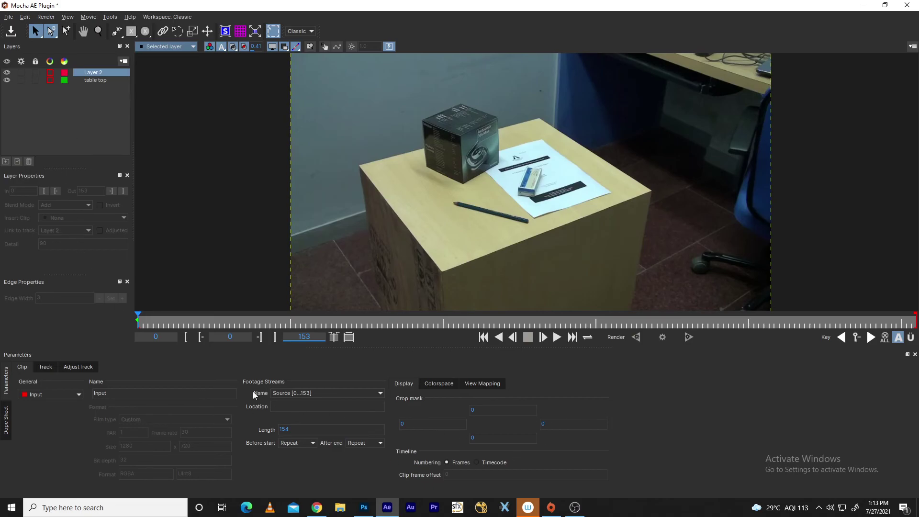
Step: Compare the Big Picture and Roto workspace layouts, finishing in the Classic workspace with the table in view
left_click(312, 32)
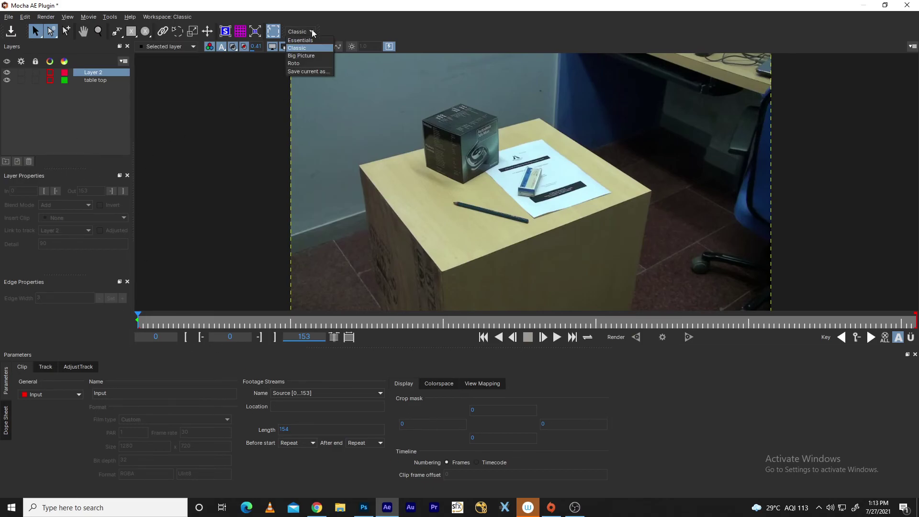
left_click(313, 55)
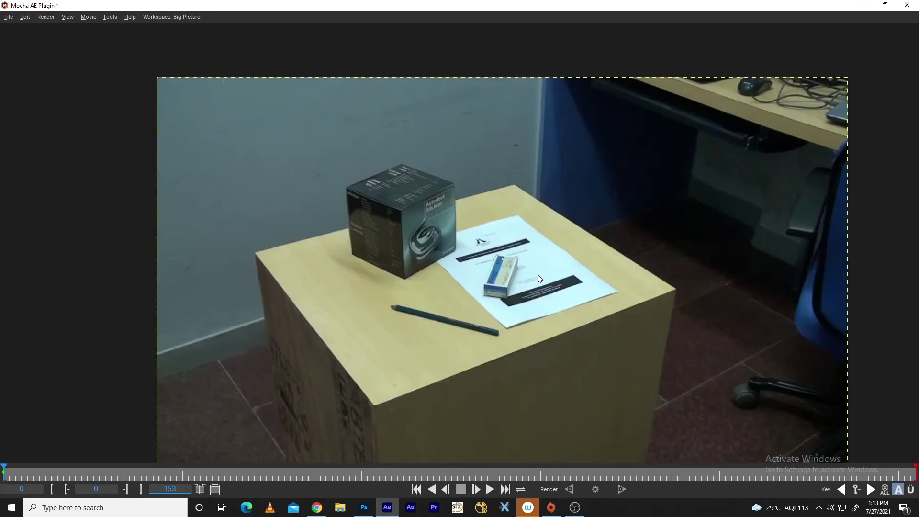
left_click(191, 17)
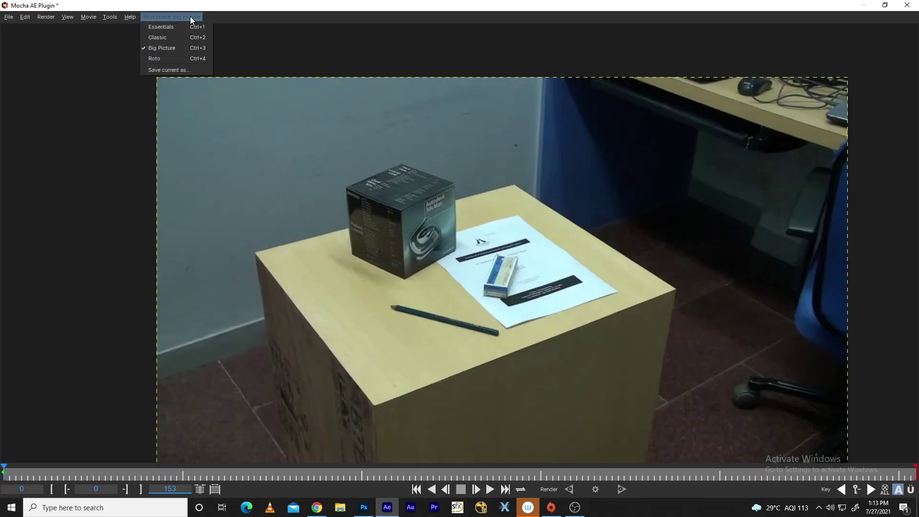
left_click(181, 57)
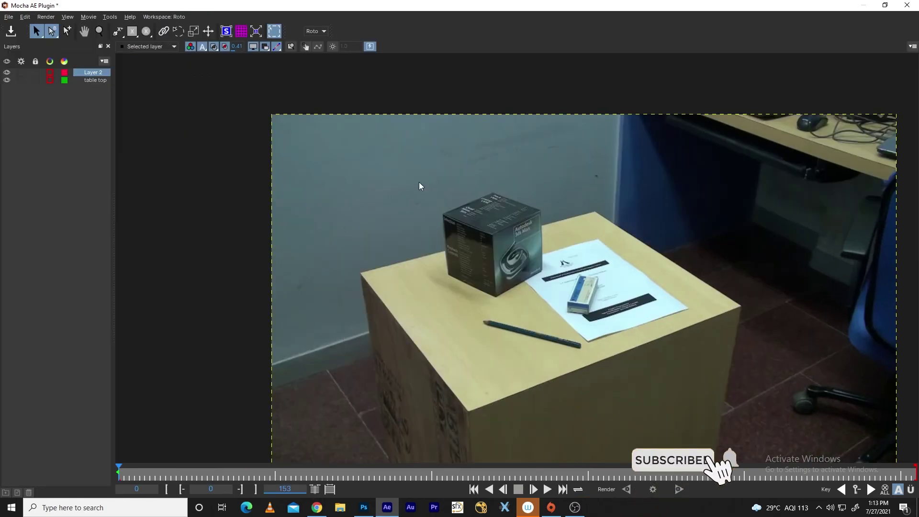
key("x")
left_click_drag(602, 348, 518, 305)
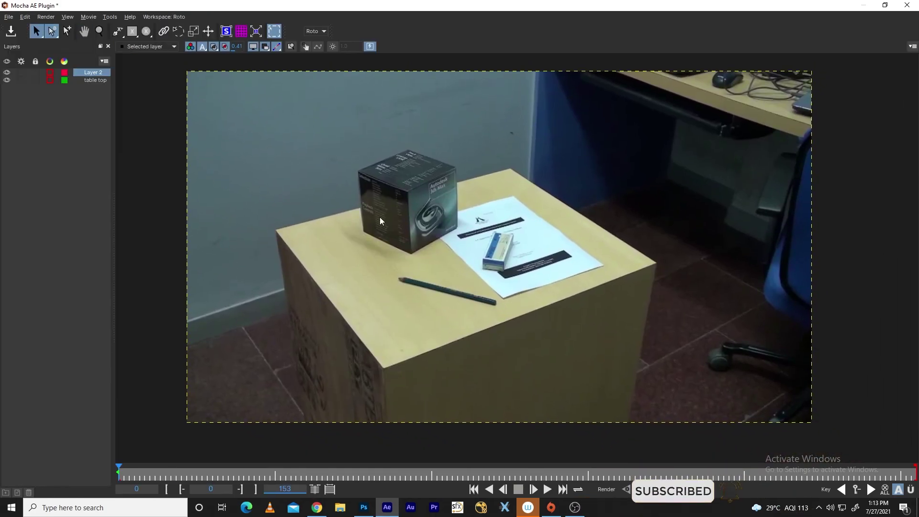
left_click(319, 34)
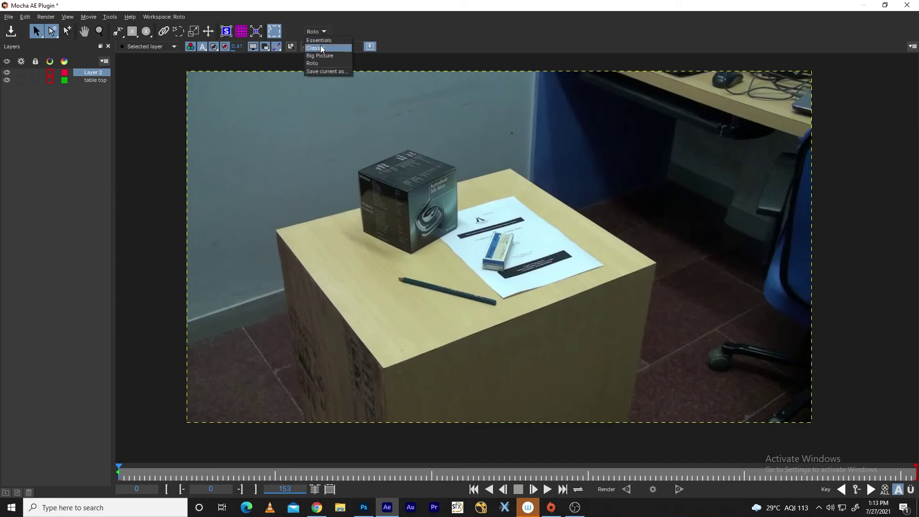
left_click(326, 48)
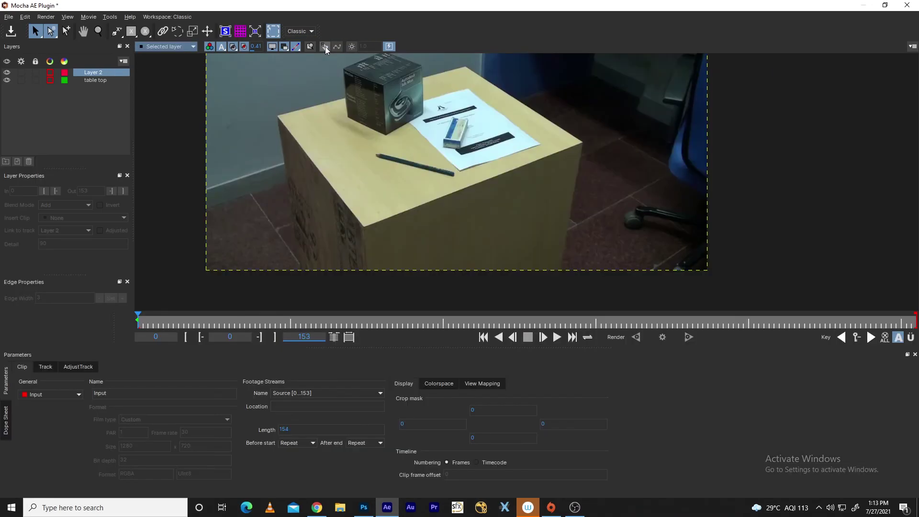
left_click_drag(421, 165, 462, 208)
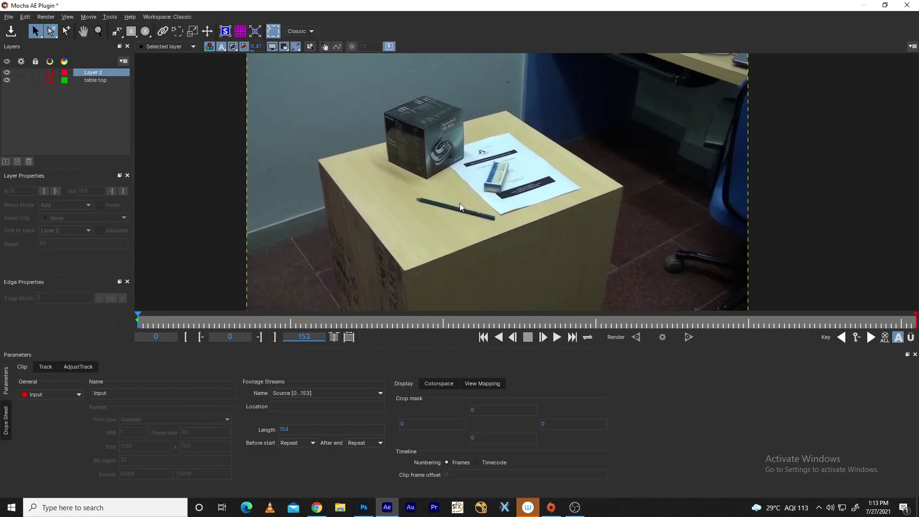
left_click_drag(498, 178, 518, 193)
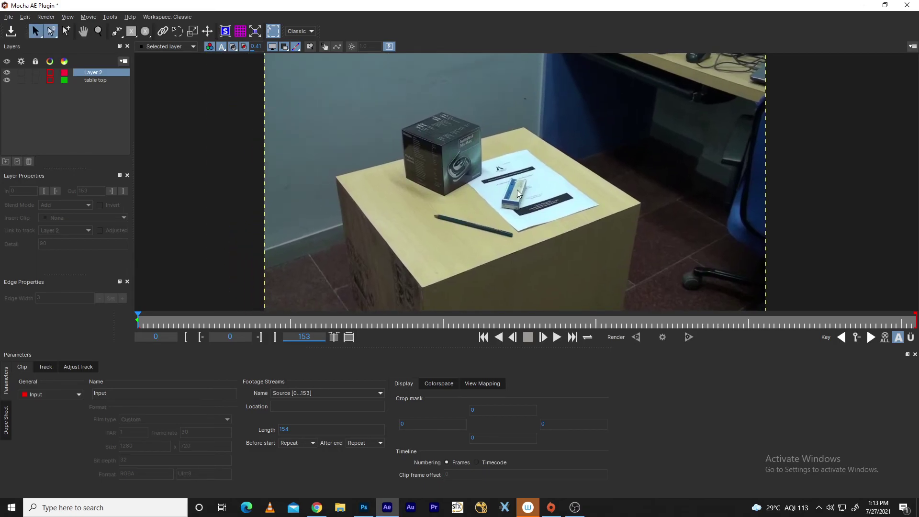